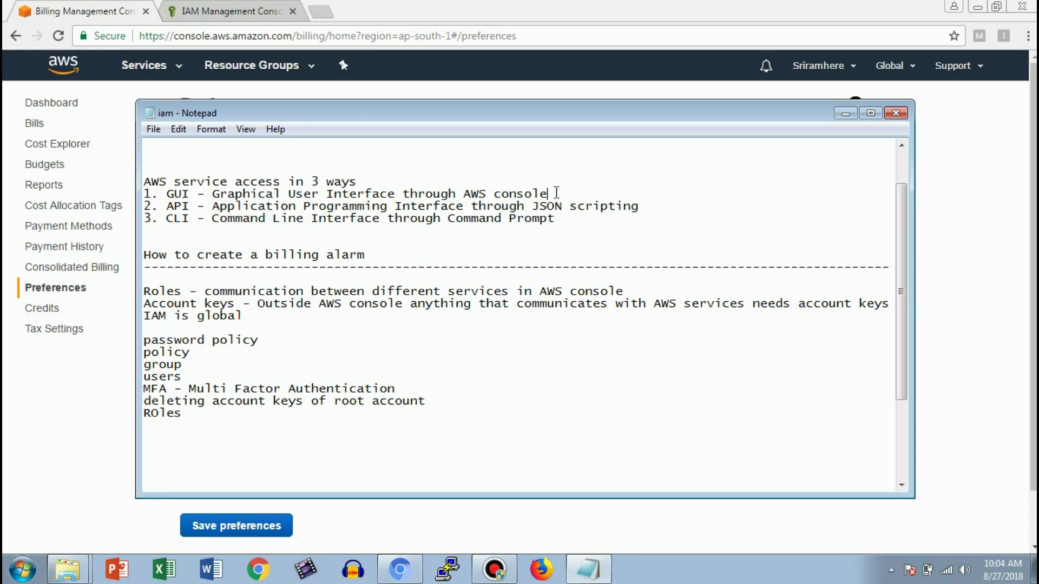
Append ' - user credentials' to the GUI access line, keeping the API line separate.
{"action": "type", "text": "- user cred"}
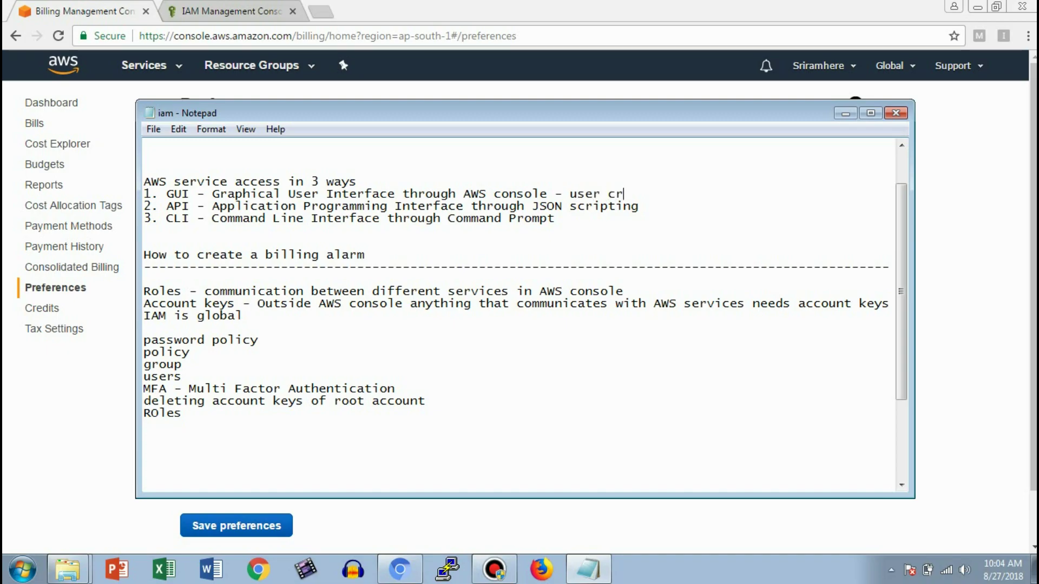
{"action": "key", "text": "Delete"}
{"action": "type", "text": "entials2. API - Application"}
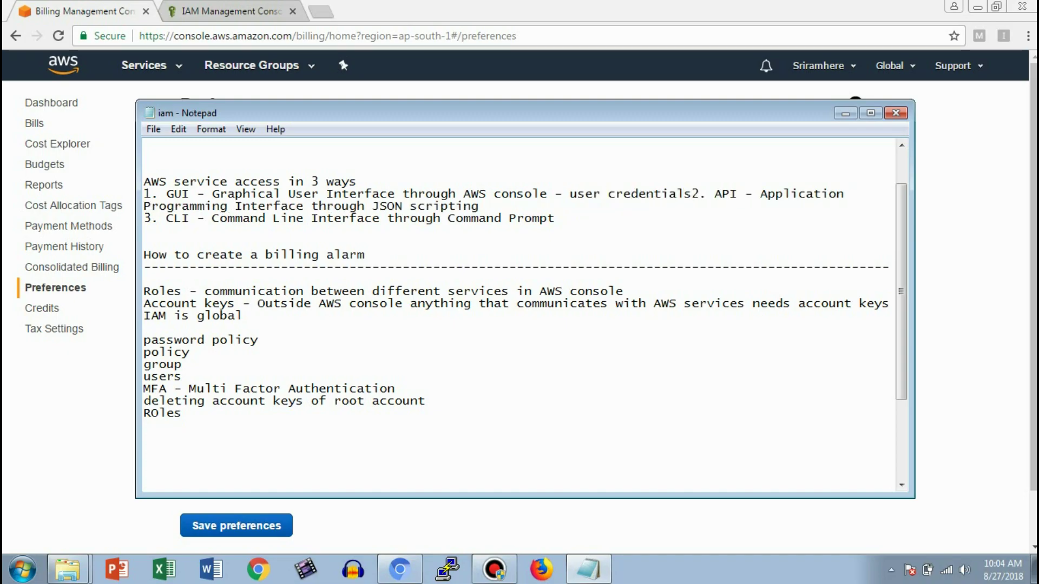
{"action": "key", "text": "Return"}
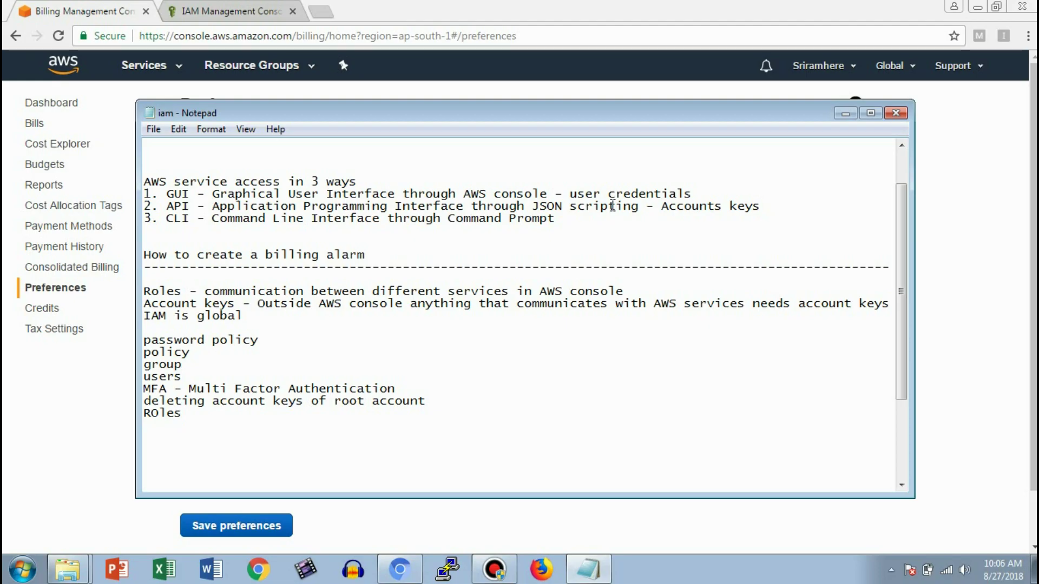
{"action": "double_click", "coordinate": [675, 208]}
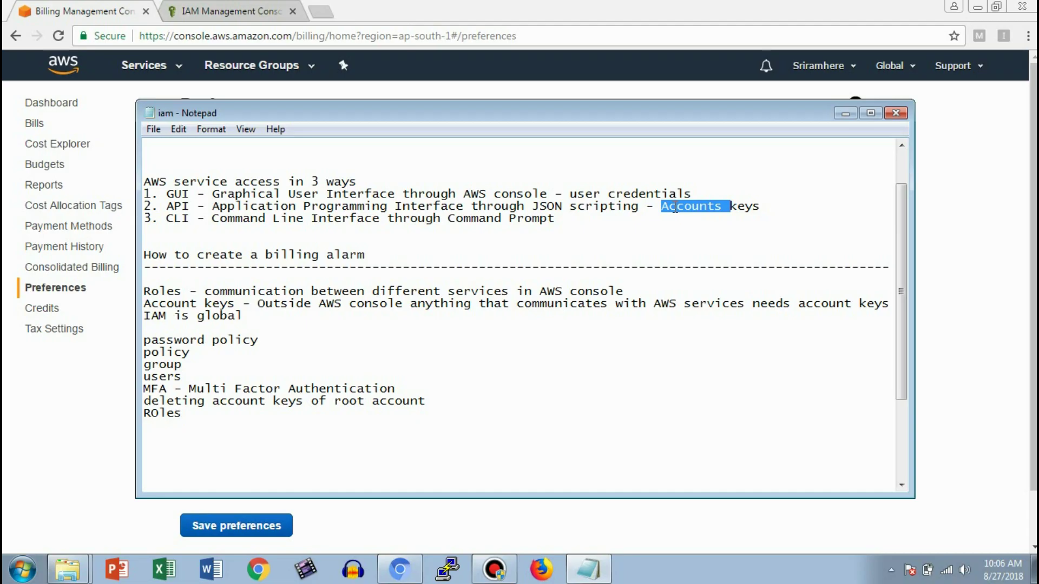
{"action": "double_click", "coordinate": [593, 194]}
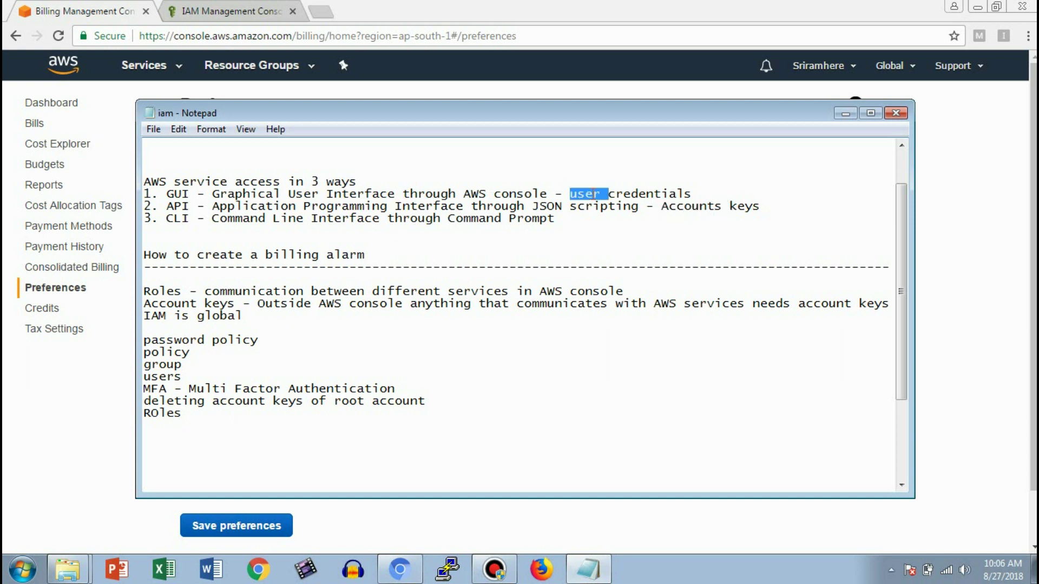
{"action": "double_click", "coordinate": [683, 207]}
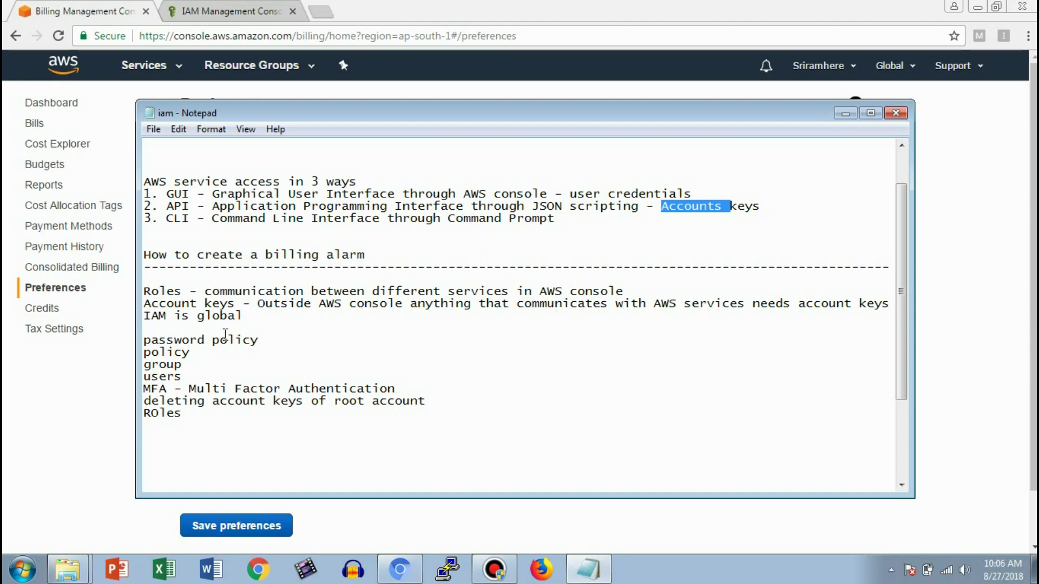
{"action": "double_click", "coordinate": [166, 292]}
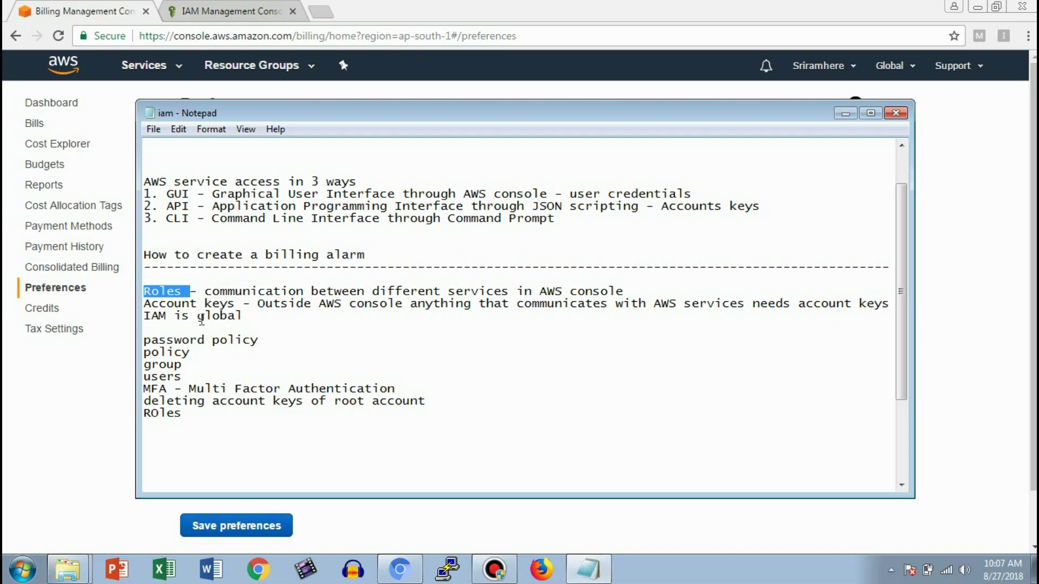
{"action": "double_click", "coordinate": [189, 303]}
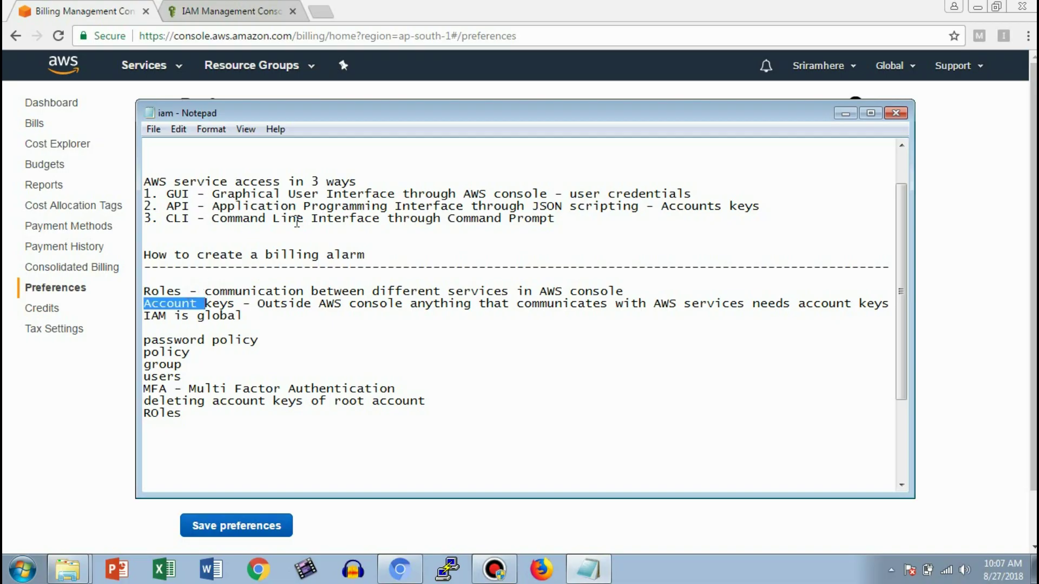
{"action": "double_click", "coordinate": [711, 207]}
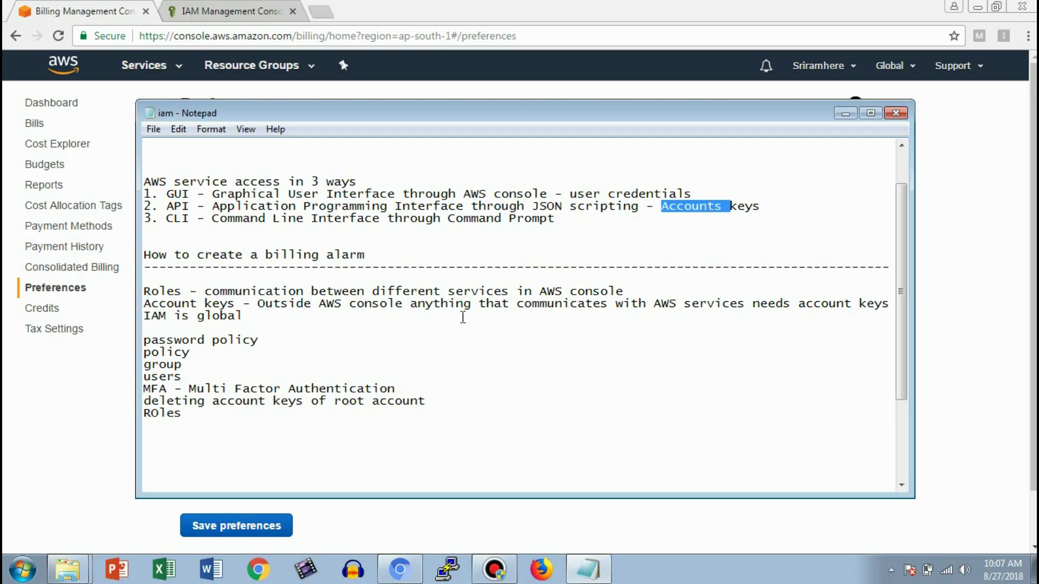
{"action": "double_click", "coordinate": [294, 305]}
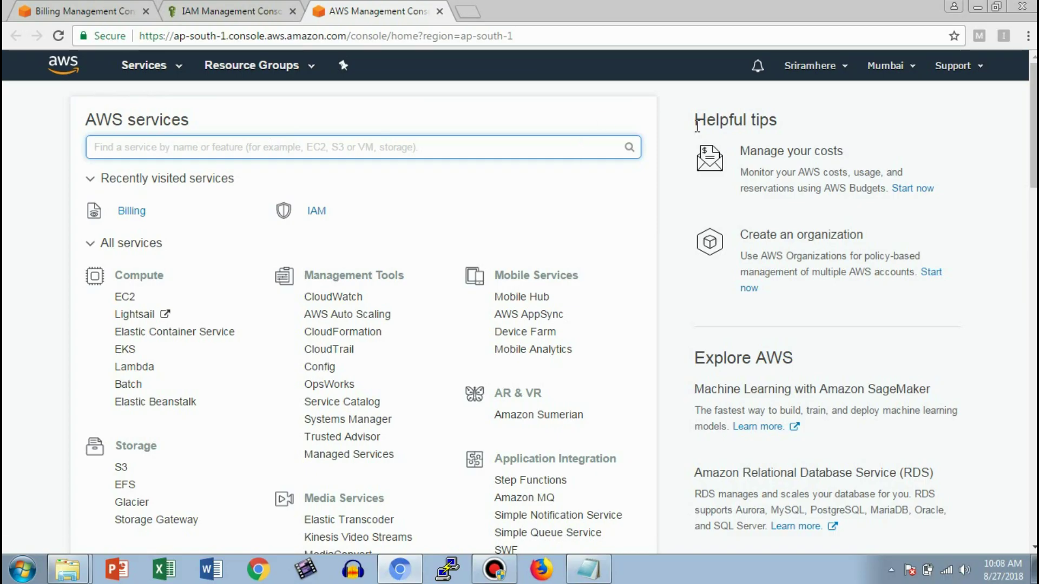
Check the AWS region list, leaving the region set to Mumbai.
{"action": "left_click", "coordinate": [886, 65]}
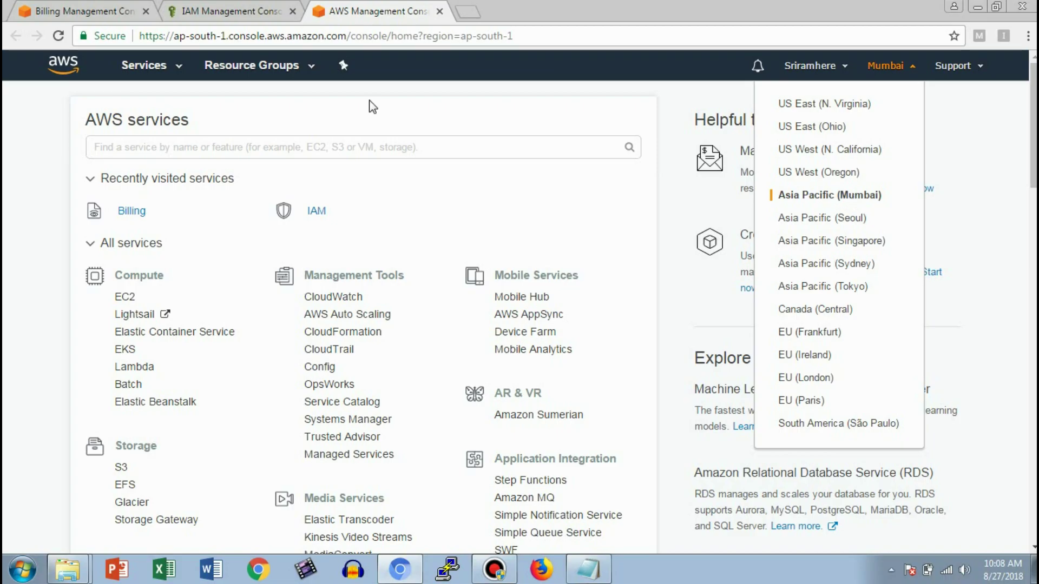
{"action": "left_click", "coordinate": [3, 338]}
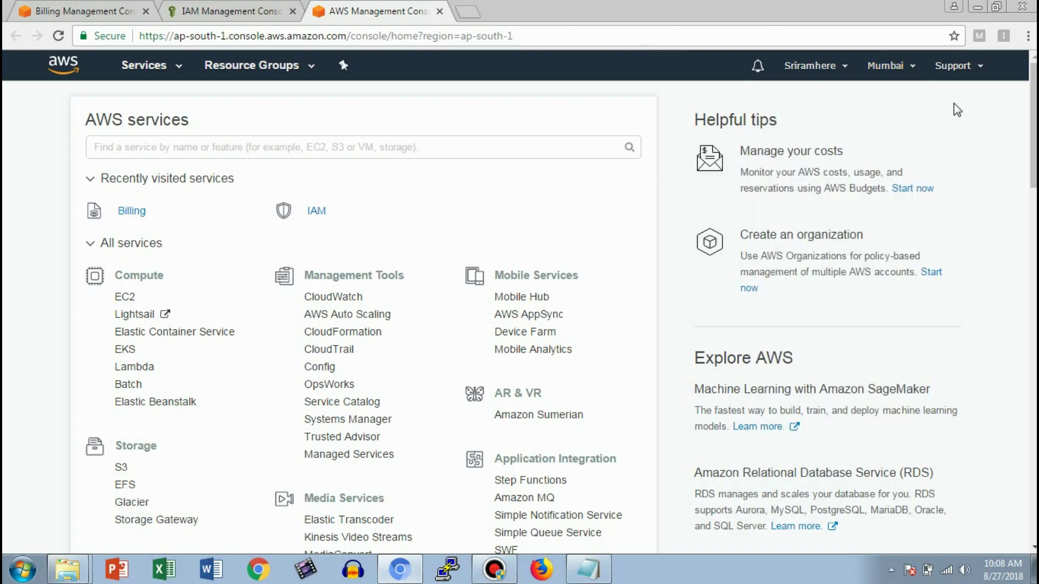
{"action": "left_click", "coordinate": [890, 67]}
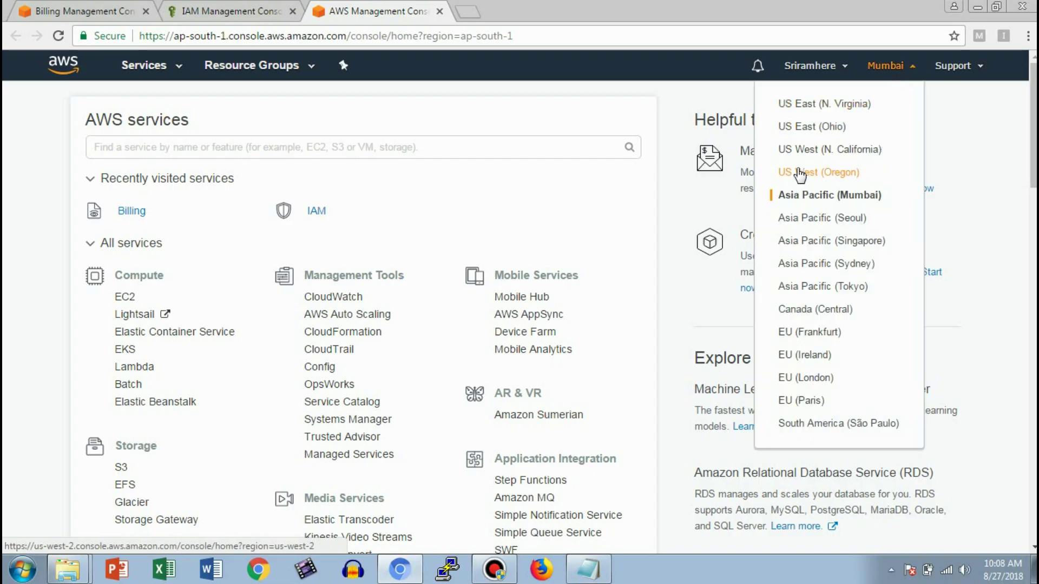
{"action": "left_click", "coordinate": [488, 174]}
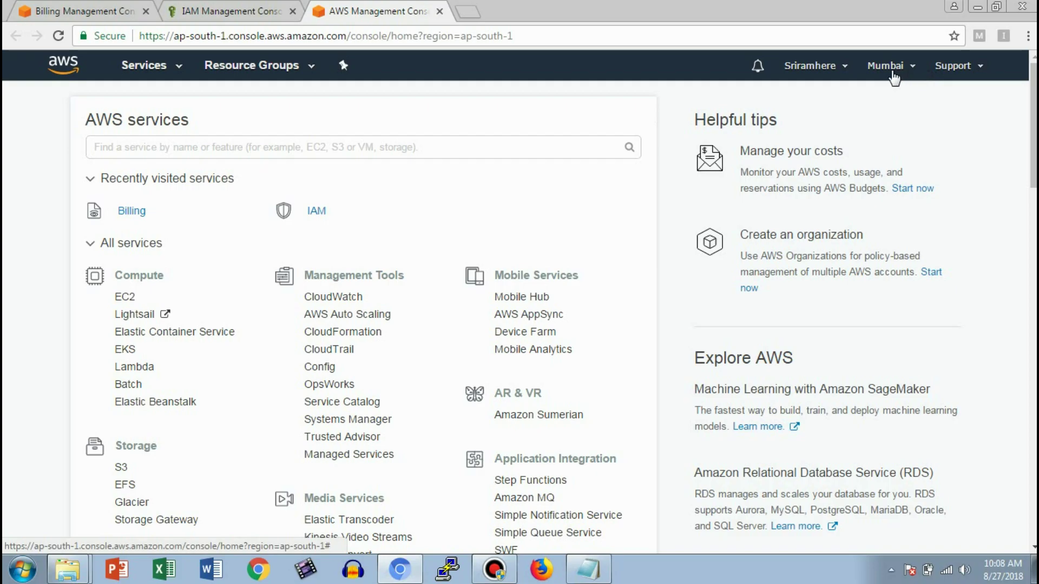
Look over the Billing and console home tabs, then return to the IAM dashboard.
{"action": "left_click", "coordinate": [76, 1]}
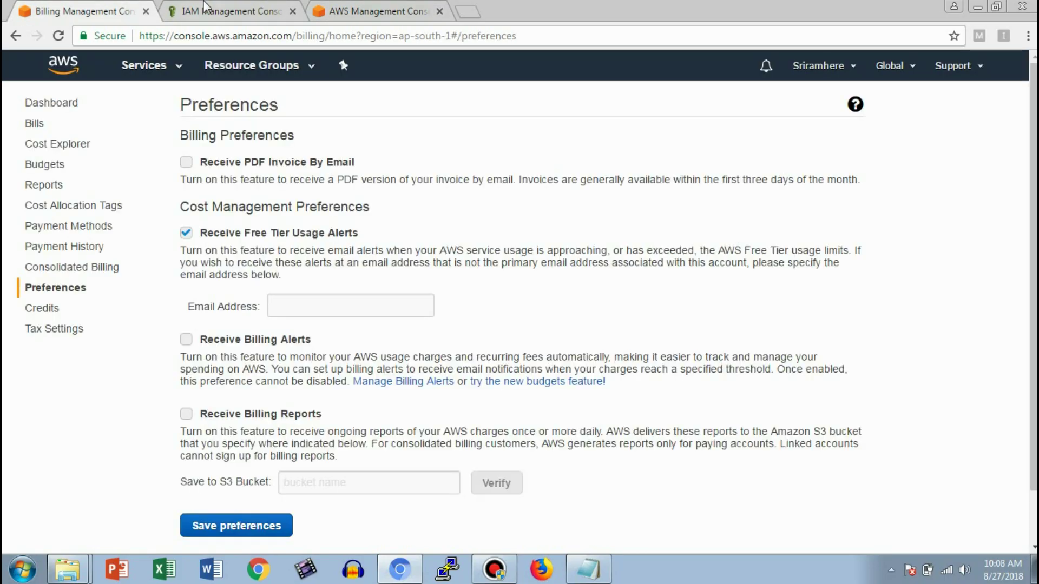
{"action": "left_click", "coordinate": [205, 6]}
{"action": "left_click", "coordinate": [361, 8]}
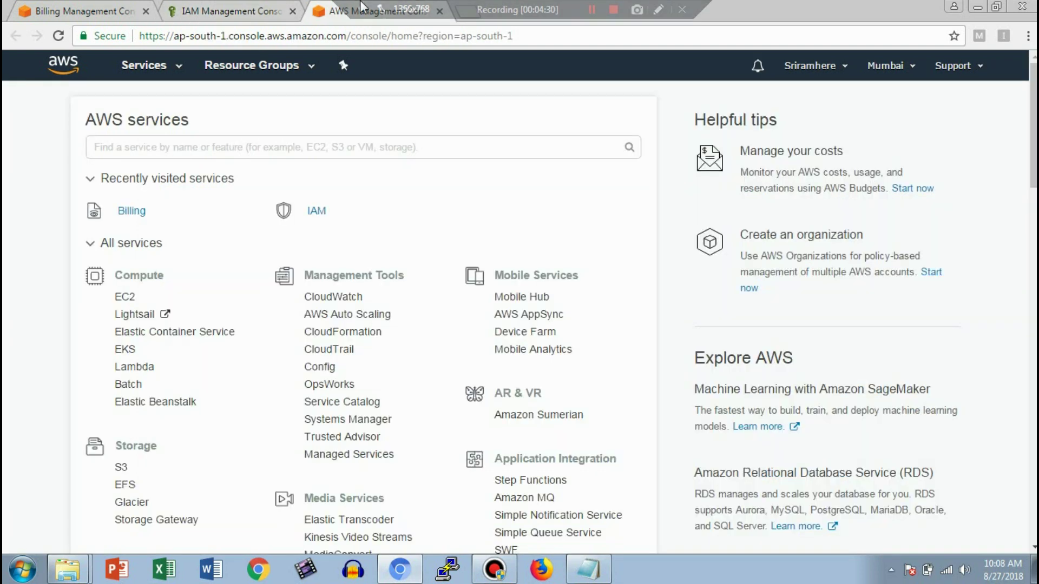
{"action": "left_click_drag", "start_coordinate": [1033, 98], "coordinate": [1014, 327]}
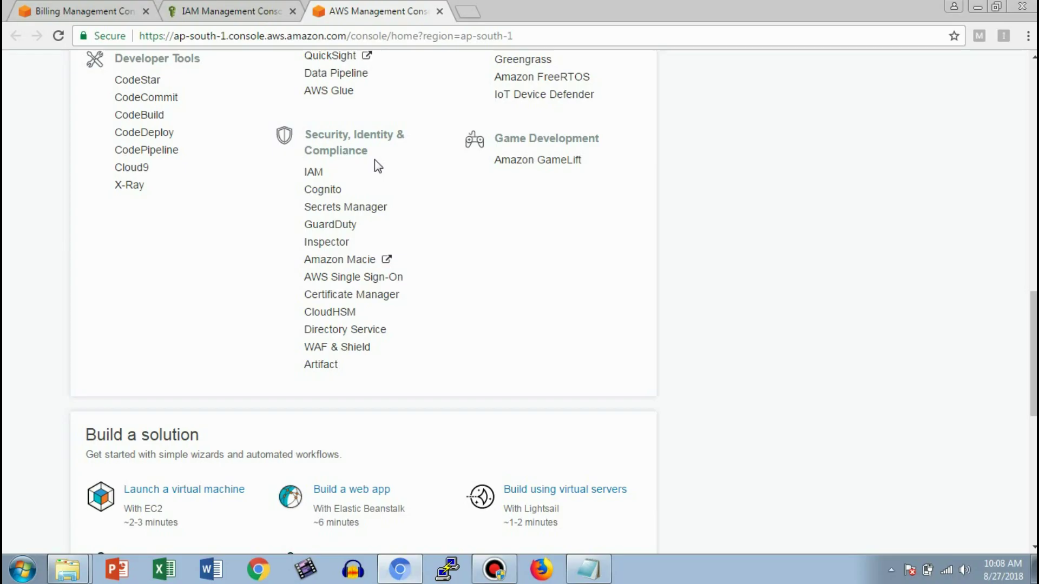
{"action": "left_click", "coordinate": [214, 9]}
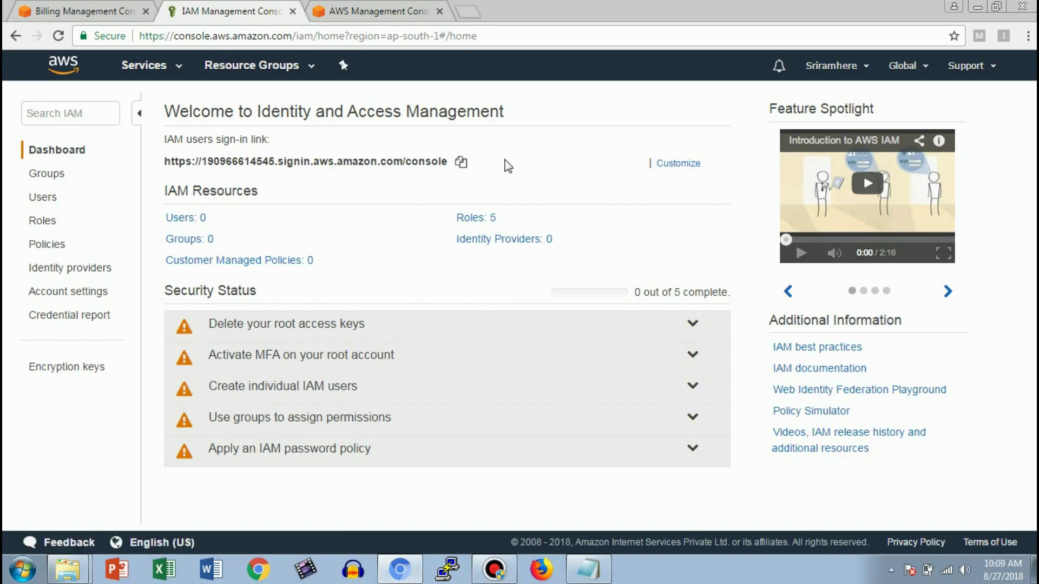
{"action": "left_click", "coordinate": [900, 67]}
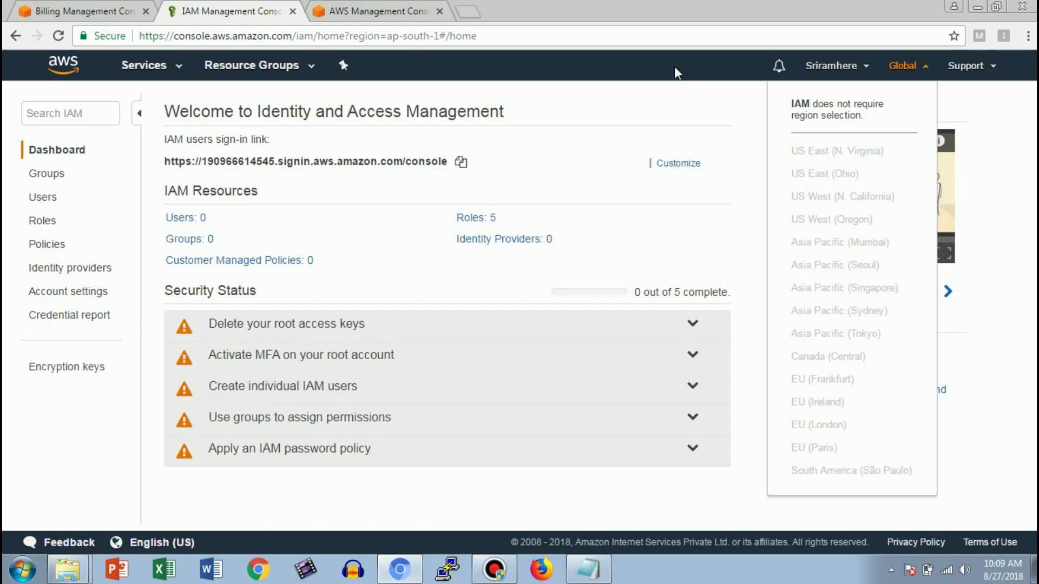
{"action": "left_click", "coordinate": [697, 95]}
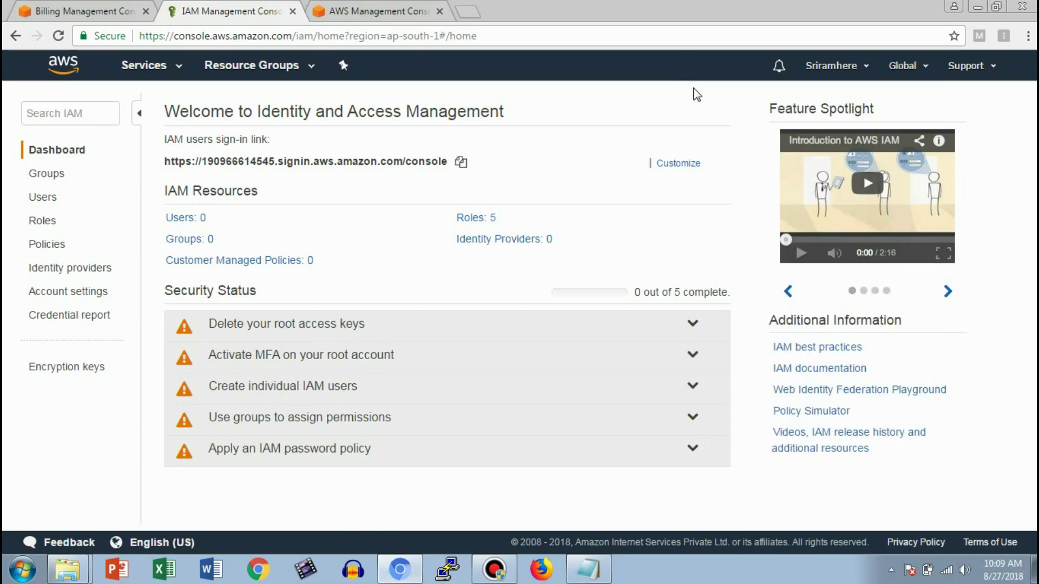
{"action": "left_click", "coordinate": [588, 569]}
{"action": "left_click_drag", "start_coordinate": [182, 341], "coordinate": [188, 413]}
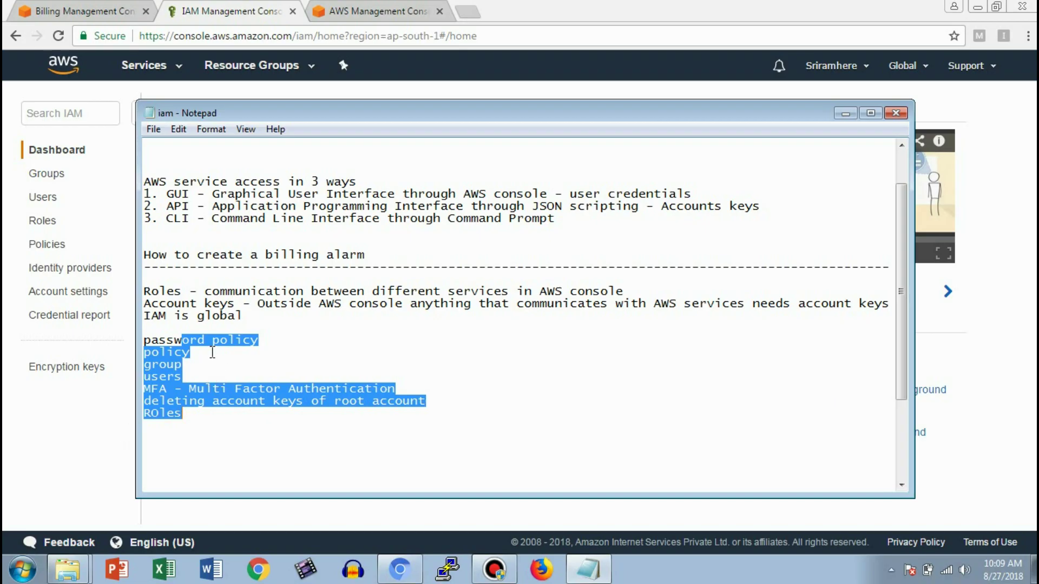
{"action": "left_click", "coordinate": [256, 376]}
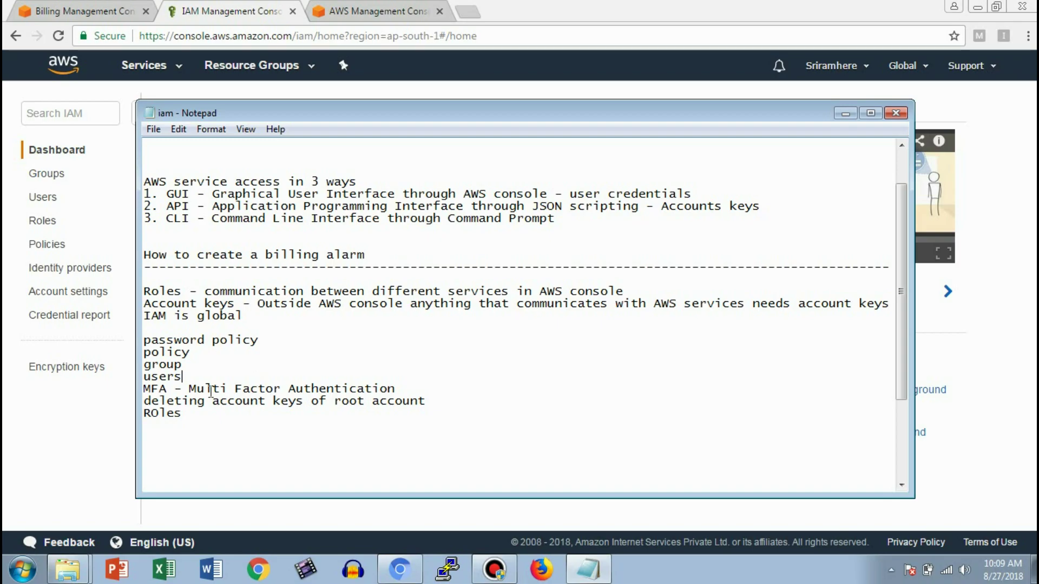
{"action": "left_click", "coordinate": [24, 474]}
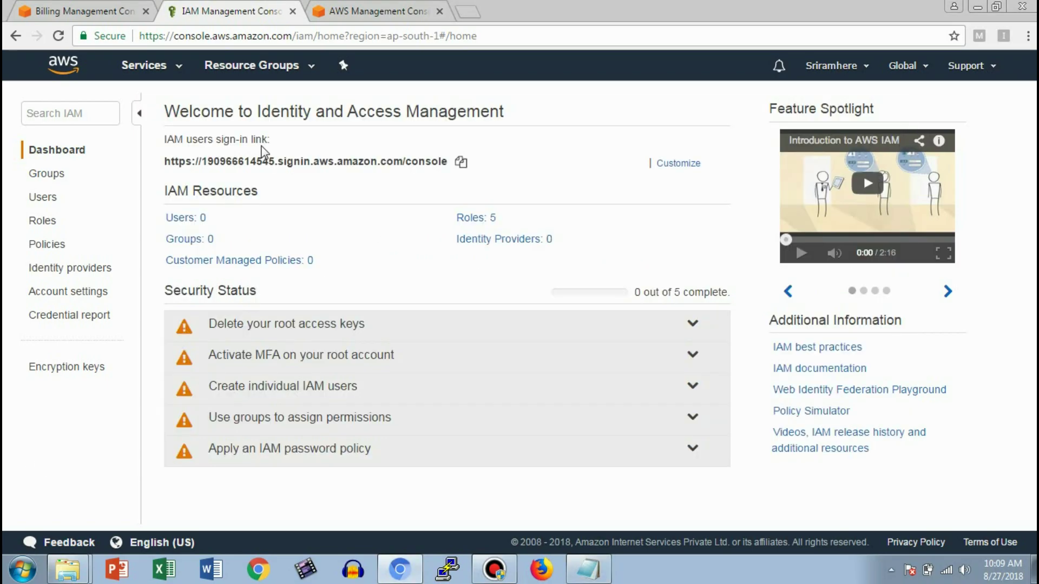
Close the Billing Management tab and scroll the console home services list to the top.
{"action": "left_click", "coordinate": [145, 11]}
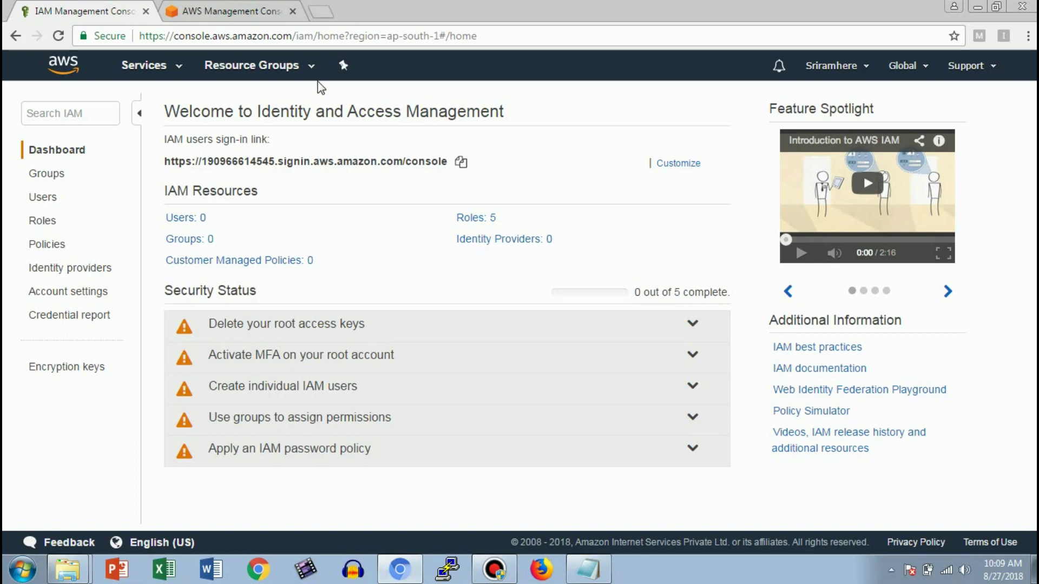
{"action": "left_click", "coordinate": [268, 10]}
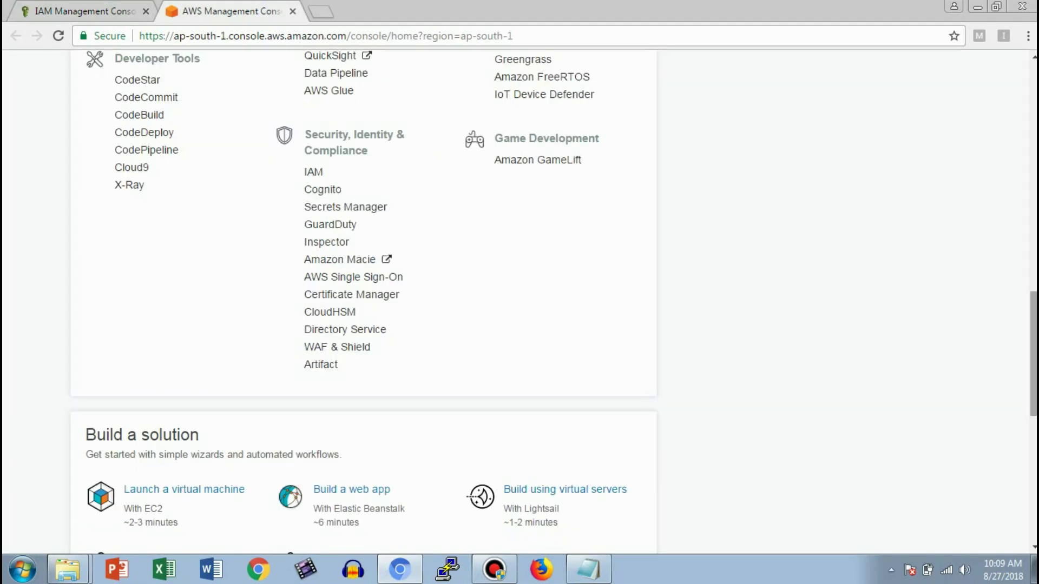
{"action": "scroll", "coordinate": [362, 303], "scroll_direction": "up", "scroll_amount": 15}
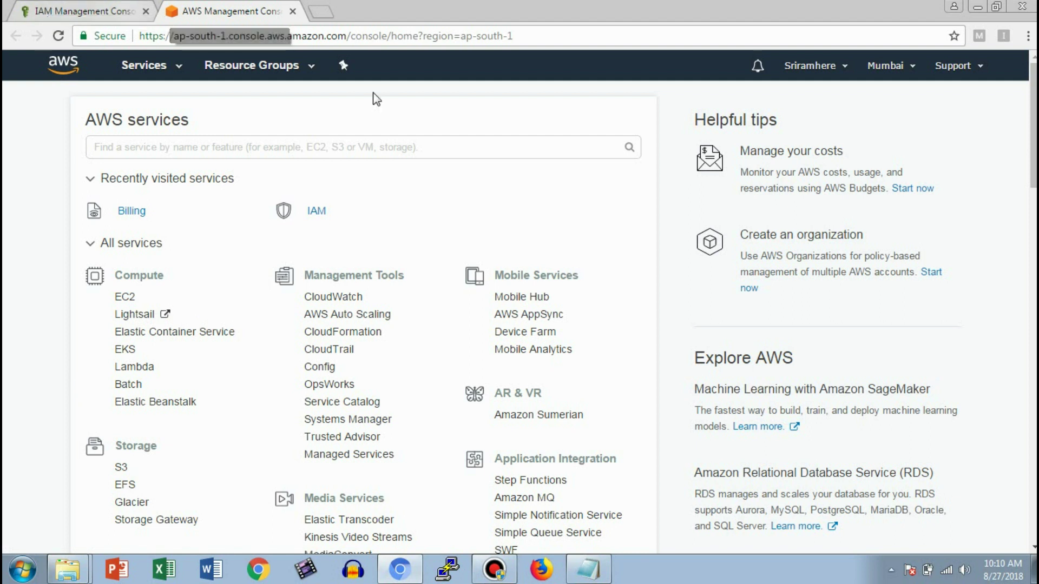
Visit the AWS home page in a new tab, then close that tab.
{"action": "left_click", "coordinate": [324, 10]}
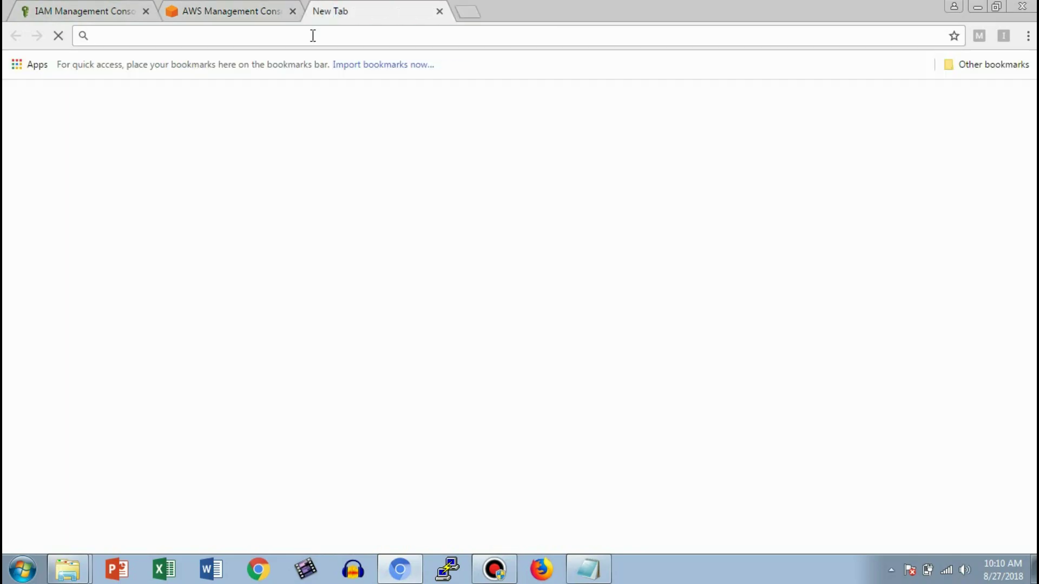
{"action": "type", "text": "aws.amazon.com"}
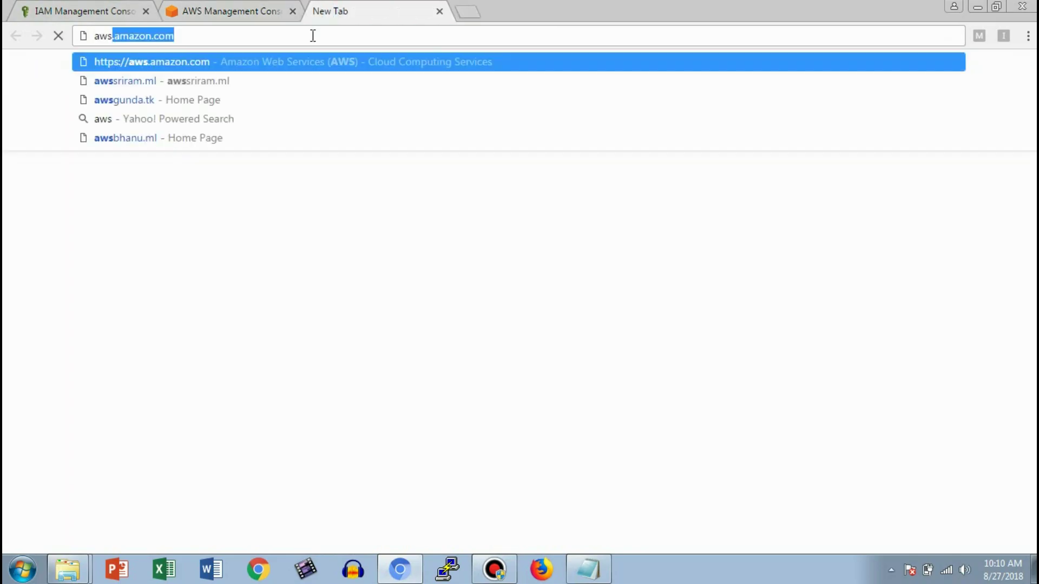
{"action": "key", "text": "Return"}
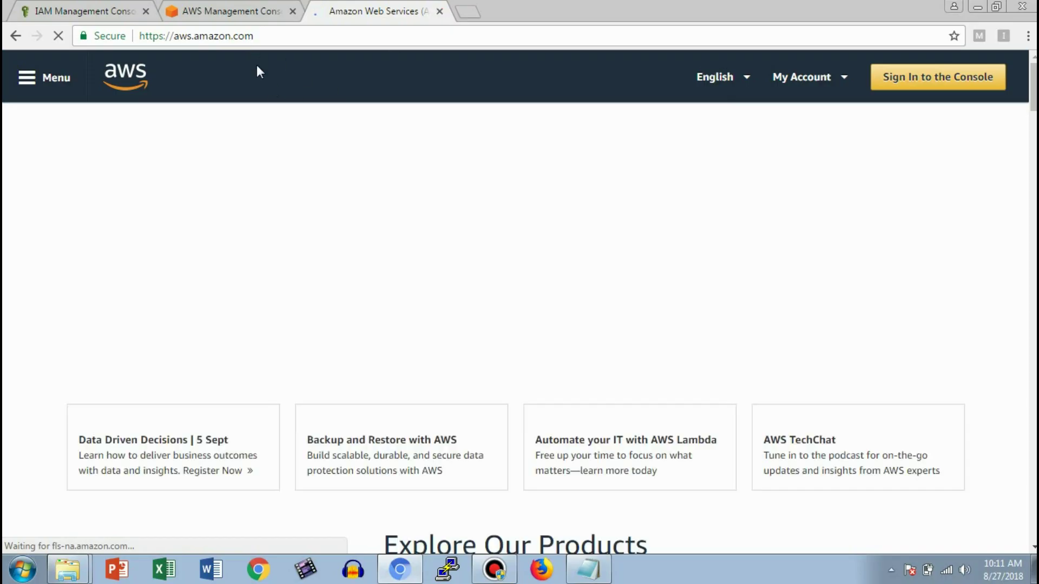
{"action": "key", "text": "ctrl+w"}
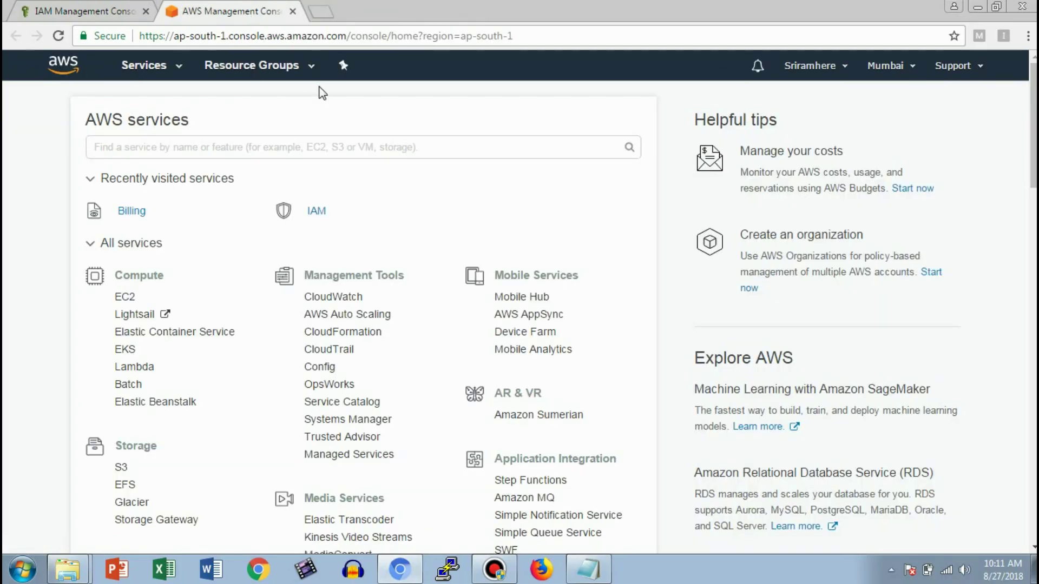
Copy the IAM users sign-in link from the IAM dashboard and launch Firefox.
{"action": "left_click", "coordinate": [18, 7]}
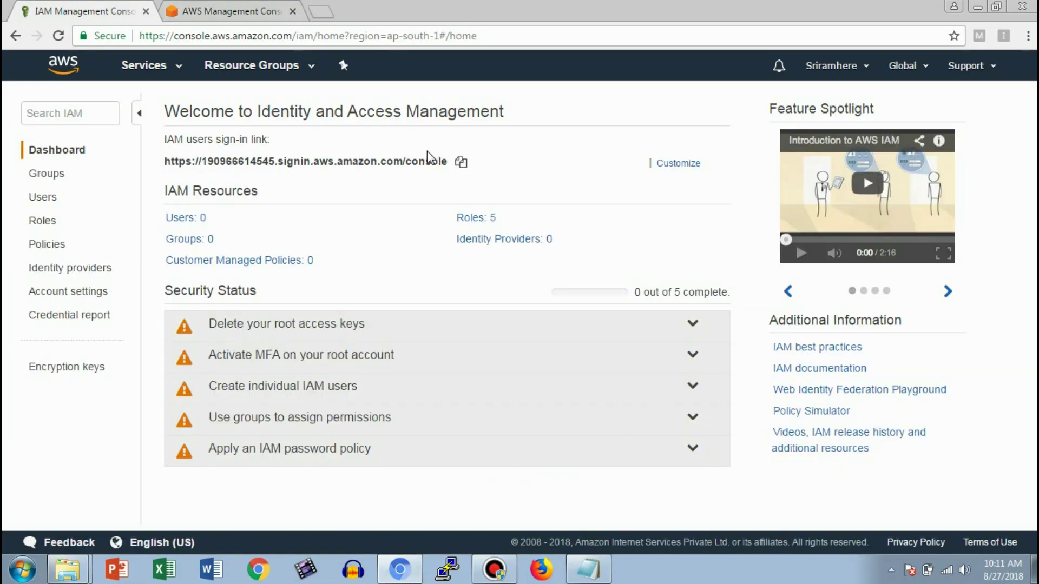
{"action": "left_click", "coordinate": [462, 167]}
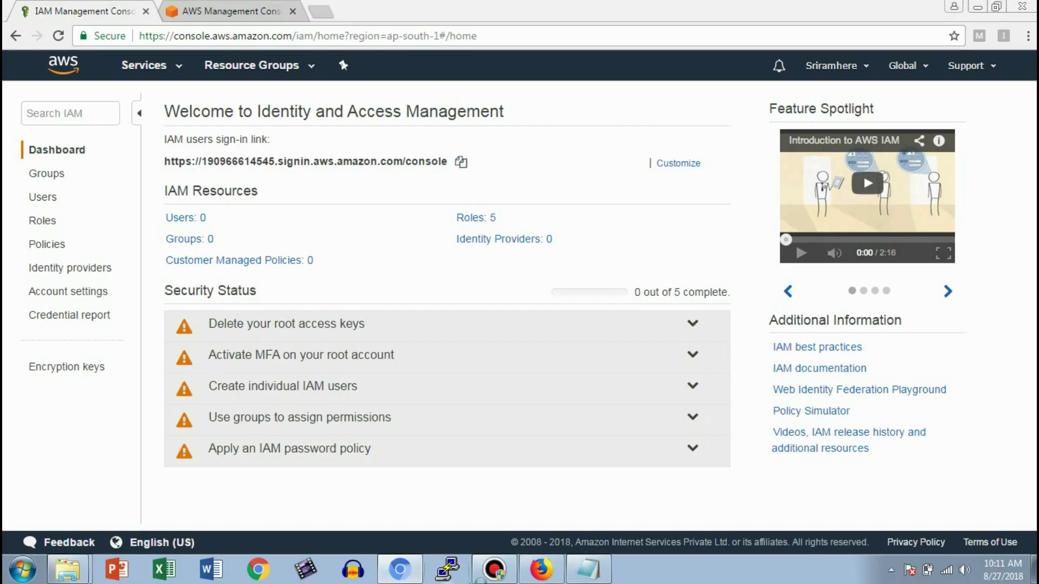
{"action": "left_click", "coordinate": [541, 573]}
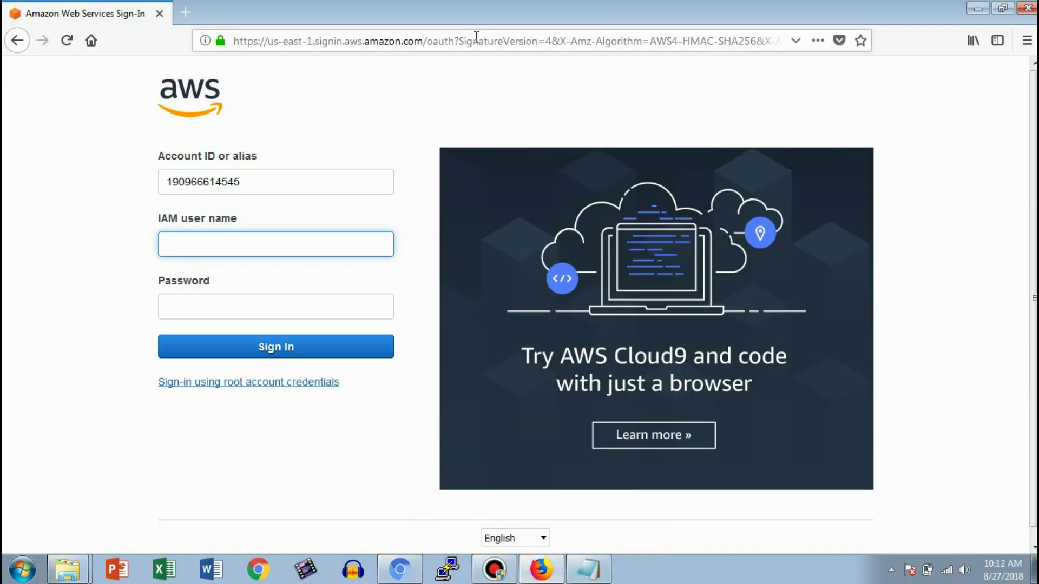
Compare the prefilled account ID on the Firefox sign-in page with Chrome's IAM dashboard link.
{"action": "double_click", "coordinate": [224, 182]}
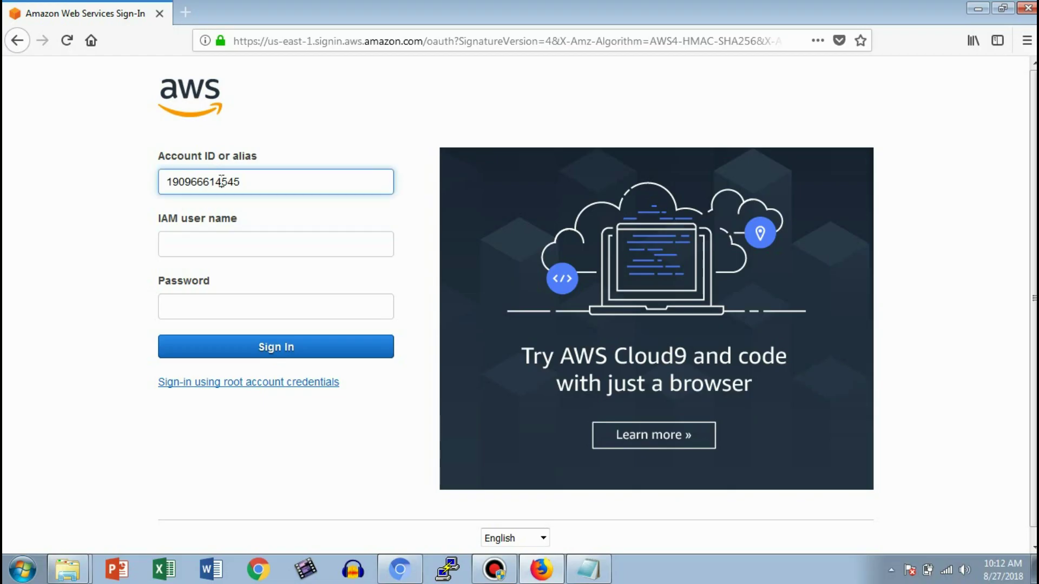
{"action": "left_click", "coordinate": [247, 241]}
{"action": "left_click", "coordinate": [251, 310]}
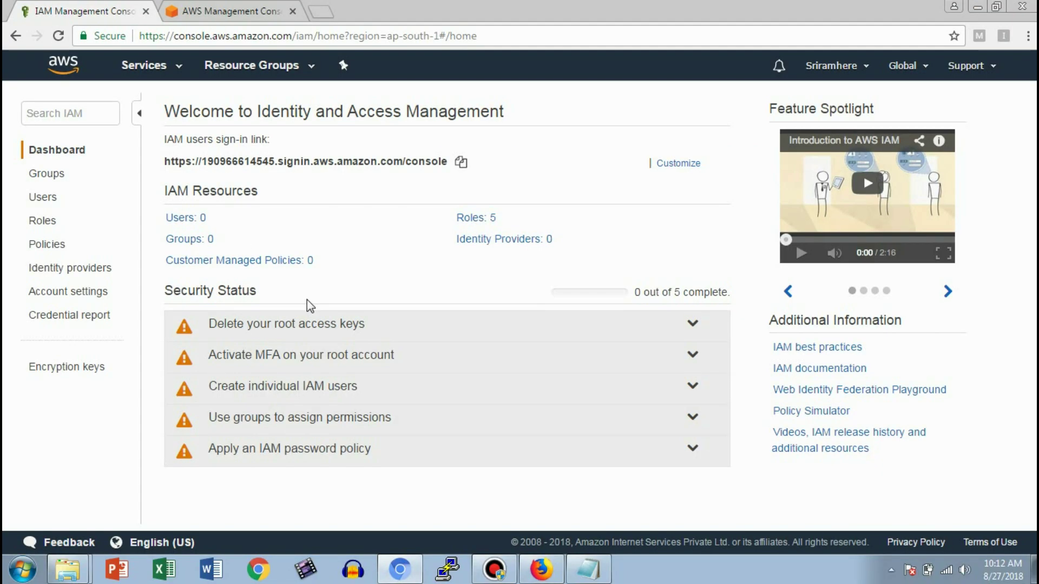
{"action": "left_click", "coordinate": [198, 1]}
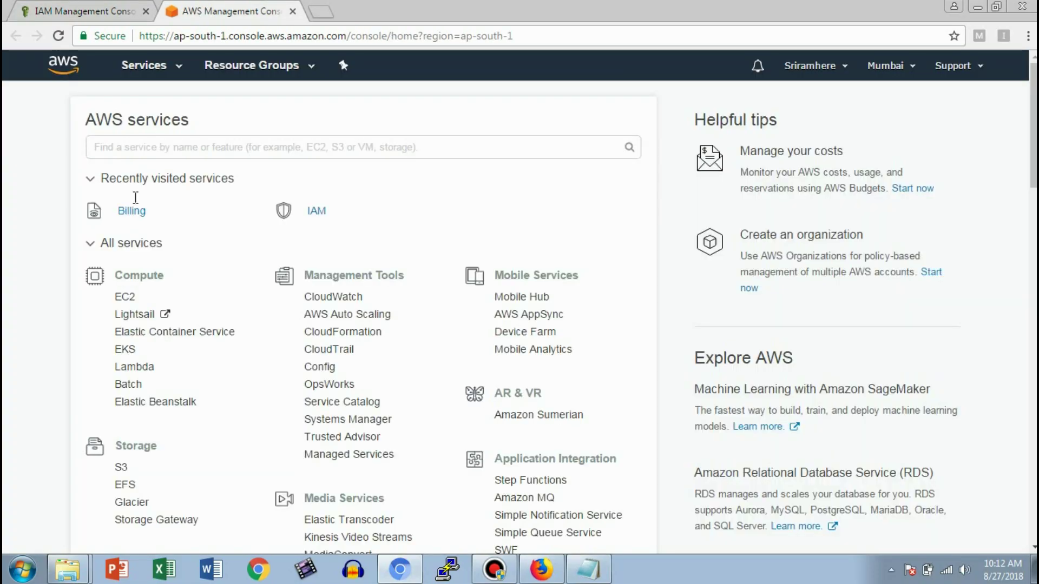
{"action": "left_click", "coordinate": [86, 10]}
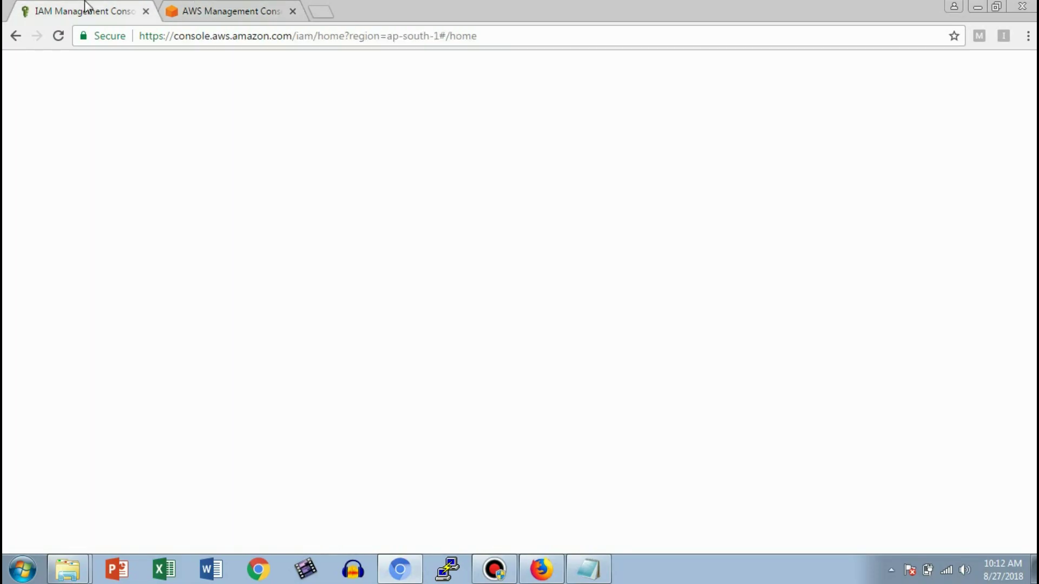
{"action": "key", "text": "alt+Tab"}
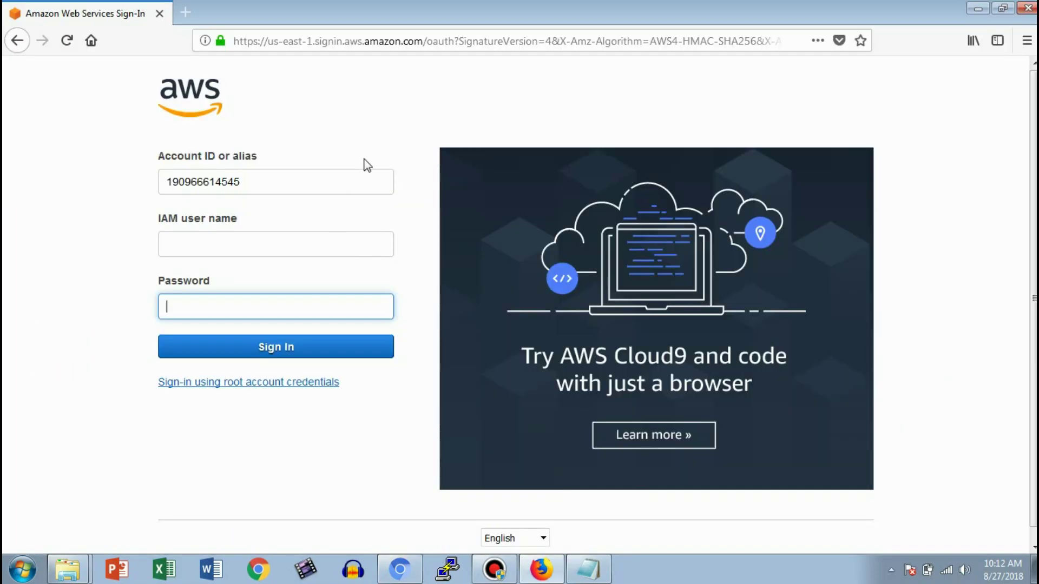
{"action": "key", "text": "alt+Tab"}
{"action": "key", "text": "alt+Tab"}
{"action": "double_click", "coordinate": [233, 183]}
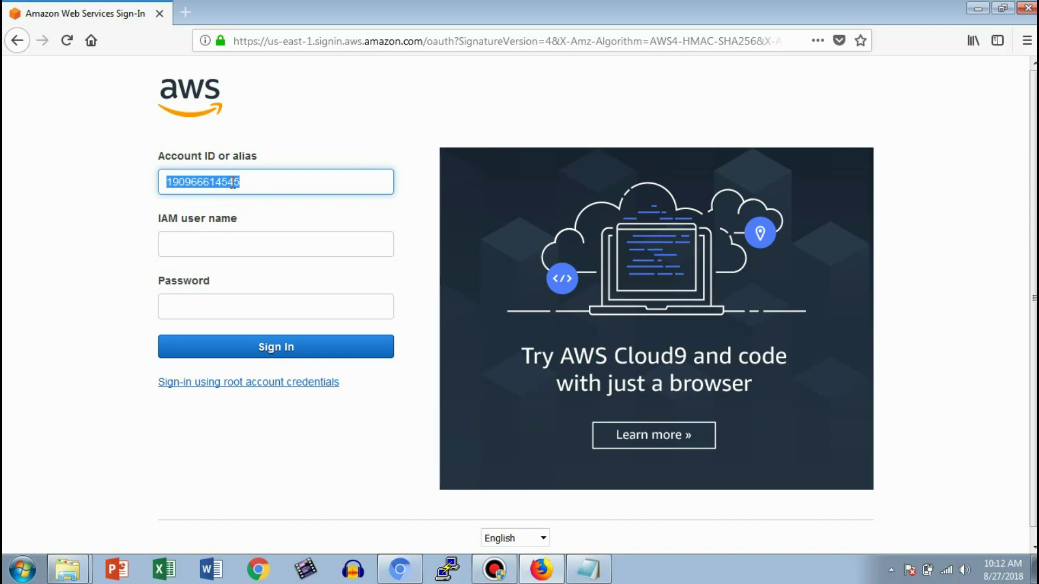
{"action": "key", "text": "alt+Tab"}
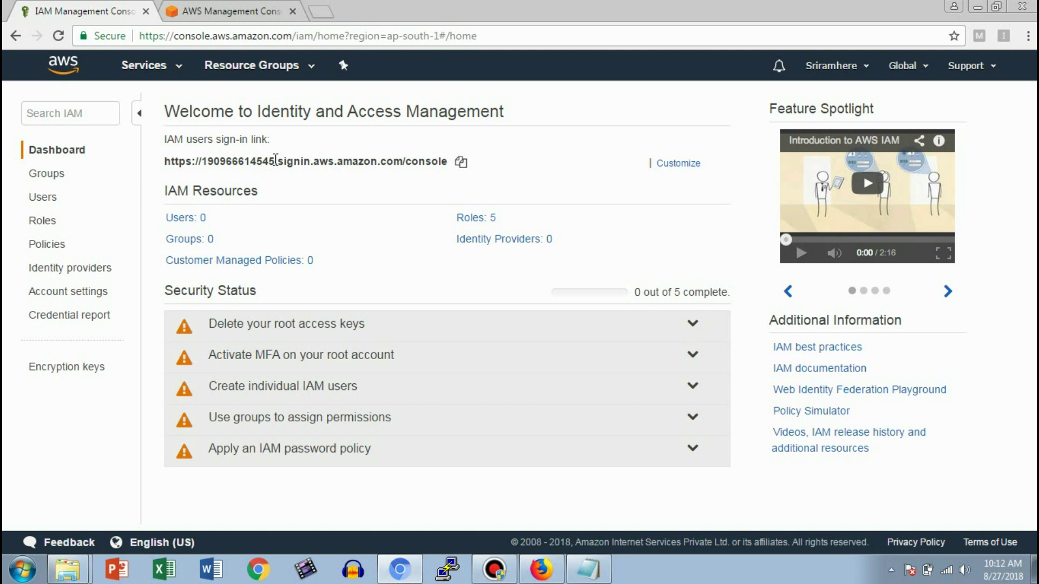
Open My Account from the account menu and select the Account Id value.
{"action": "left_click", "coordinate": [848, 70]}
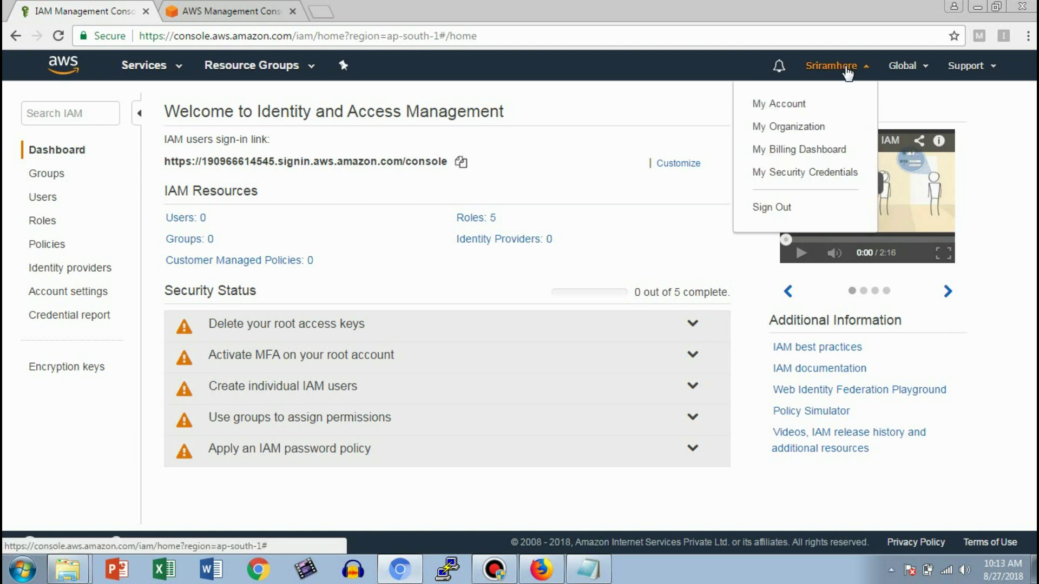
{"action": "left_click", "coordinate": [796, 103]}
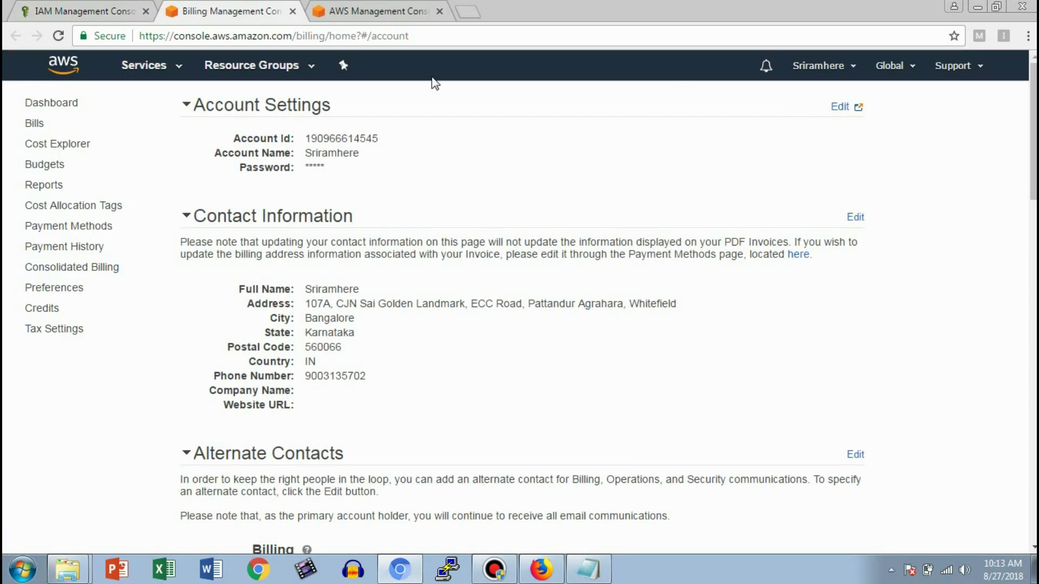
{"action": "double_click", "coordinate": [324, 138]}
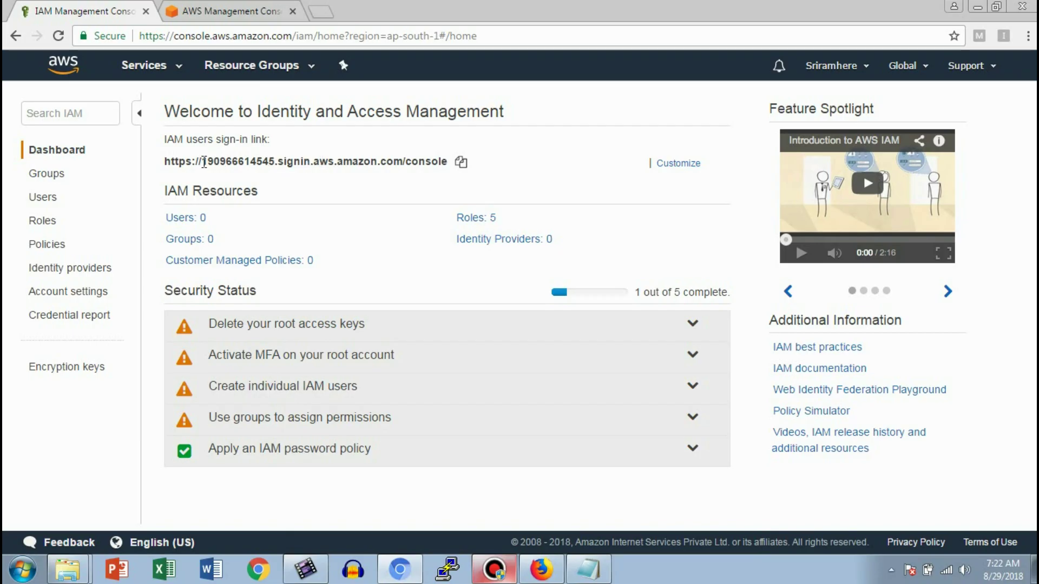
Create the account alias aws-link and copy the updated IAM users sign-in link.
{"action": "triple_click", "coordinate": [225, 161]}
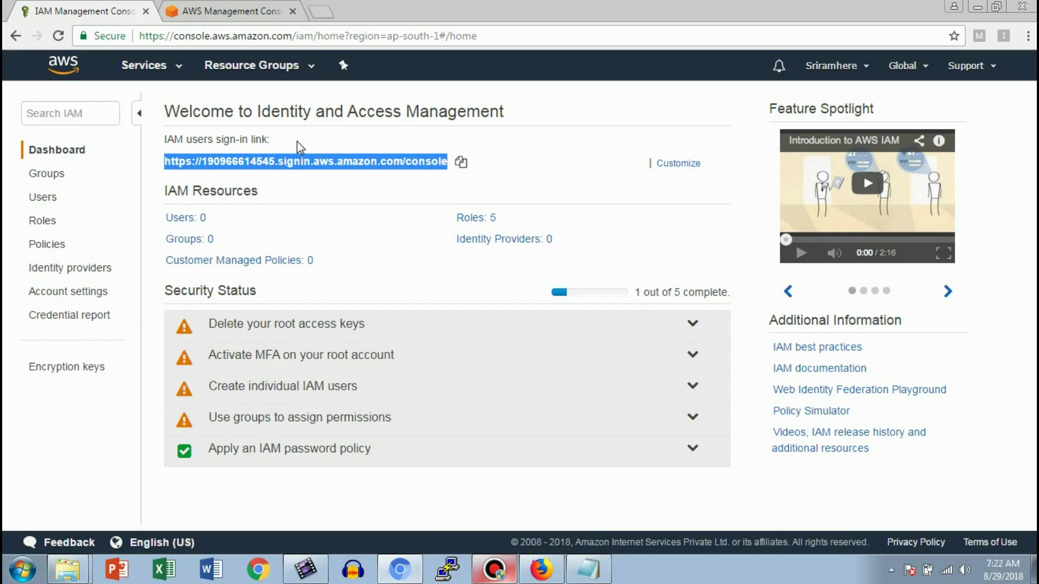
{"action": "left_click", "coordinate": [675, 166]}
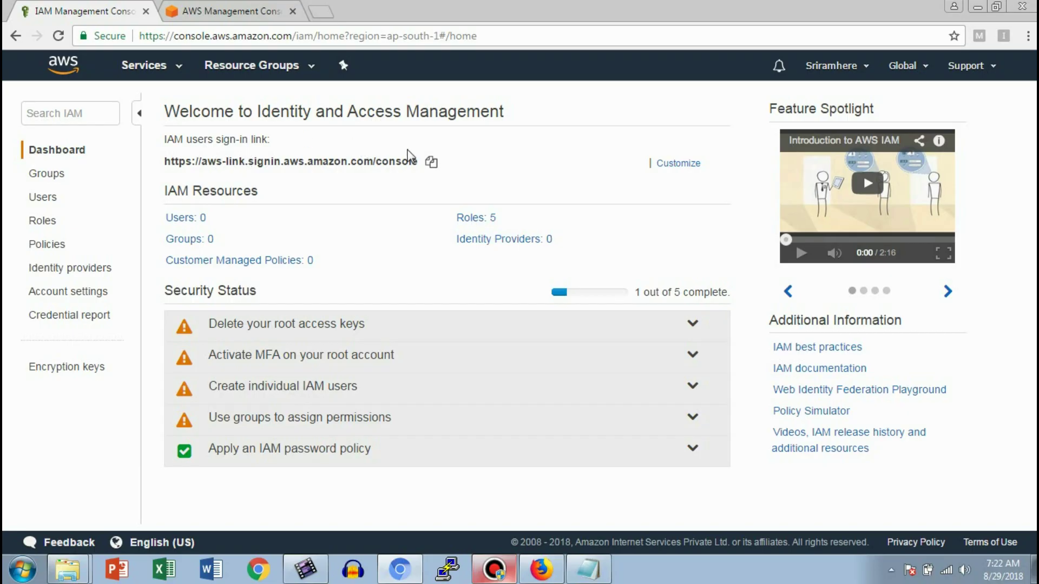
{"action": "left_click", "coordinate": [431, 164]}
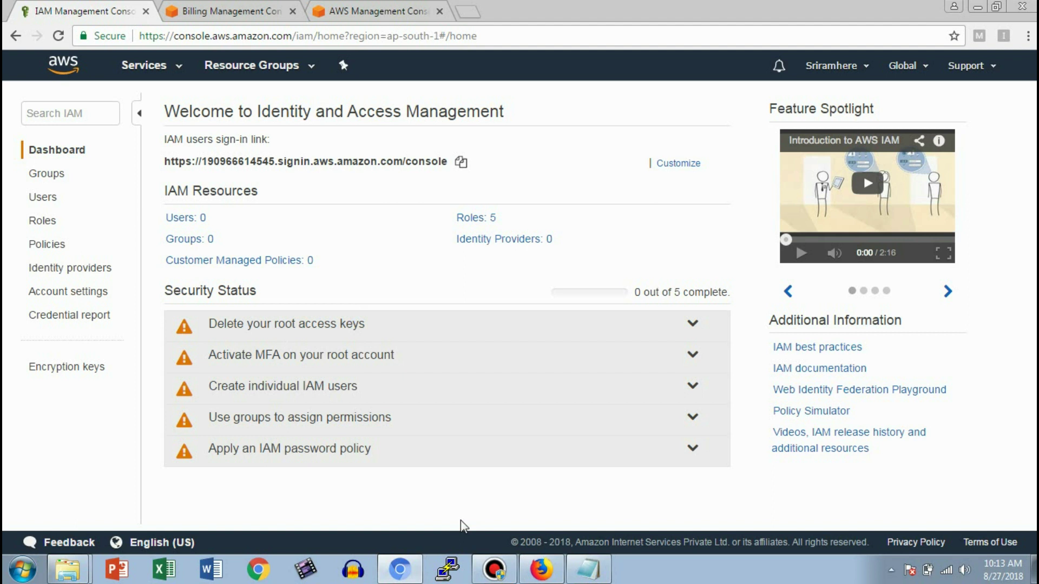
Expand 'Apply an IAM password policy' and choose Manage Password Policy.
{"action": "left_click", "coordinate": [310, 457]}
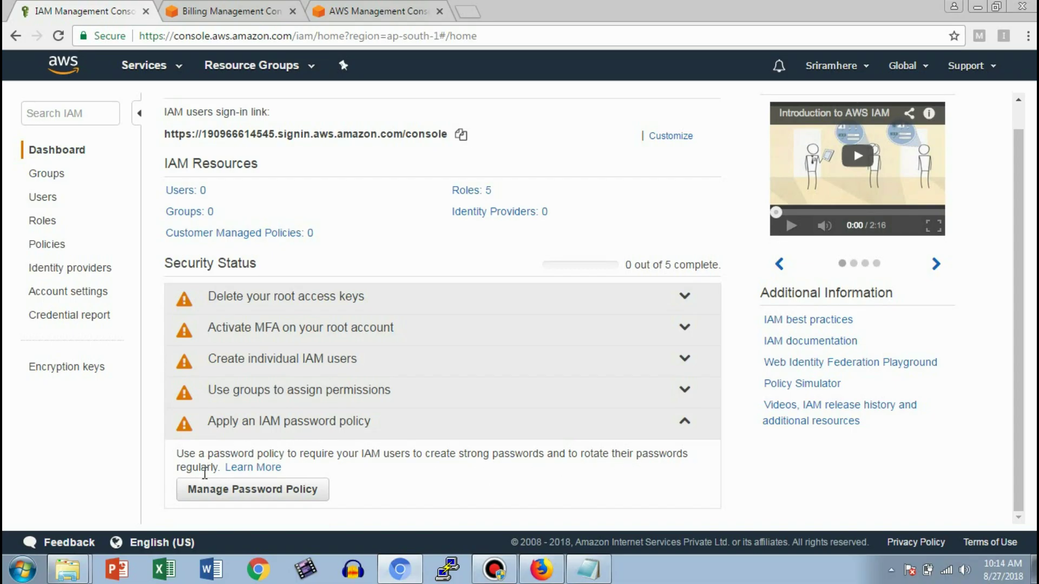
{"action": "left_click", "coordinate": [217, 492]}
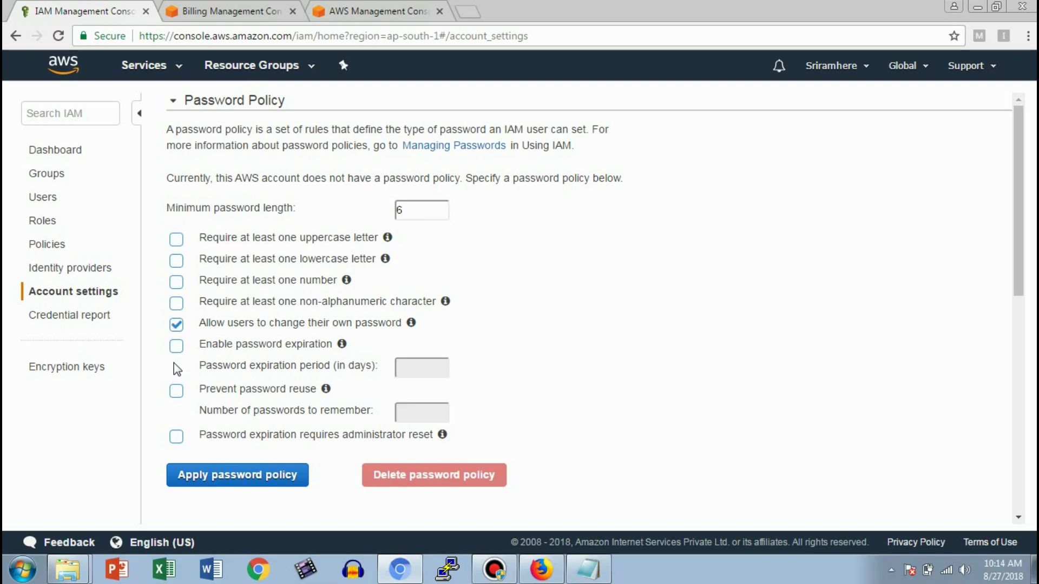
Require one number, enable 60-day password expiration with administrator reset, and apply the policy.
{"action": "left_click", "coordinate": [177, 286]}
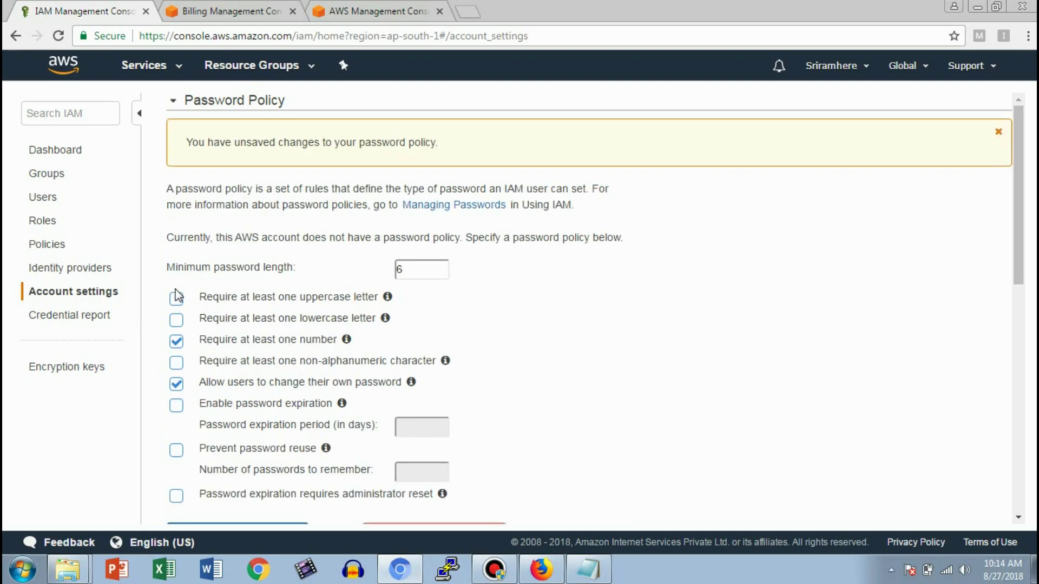
{"action": "left_click_drag", "start_coordinate": [1020, 181], "coordinate": [1010, 238]}
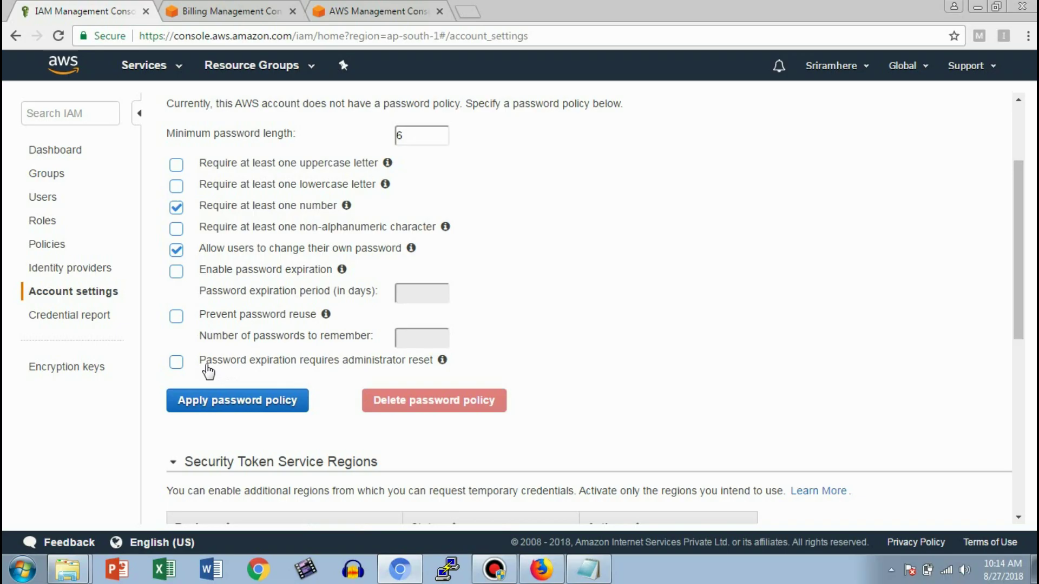
{"action": "left_click", "coordinate": [176, 362]}
{"action": "left_click", "coordinate": [177, 272]}
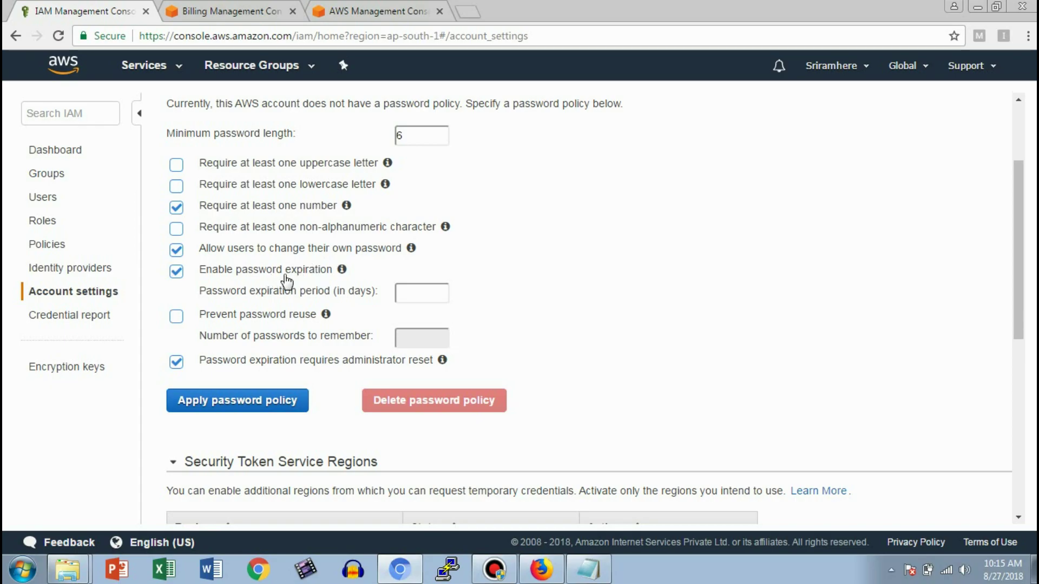
{"action": "left_click", "coordinate": [406, 287]}
{"action": "type", "text": "60"}
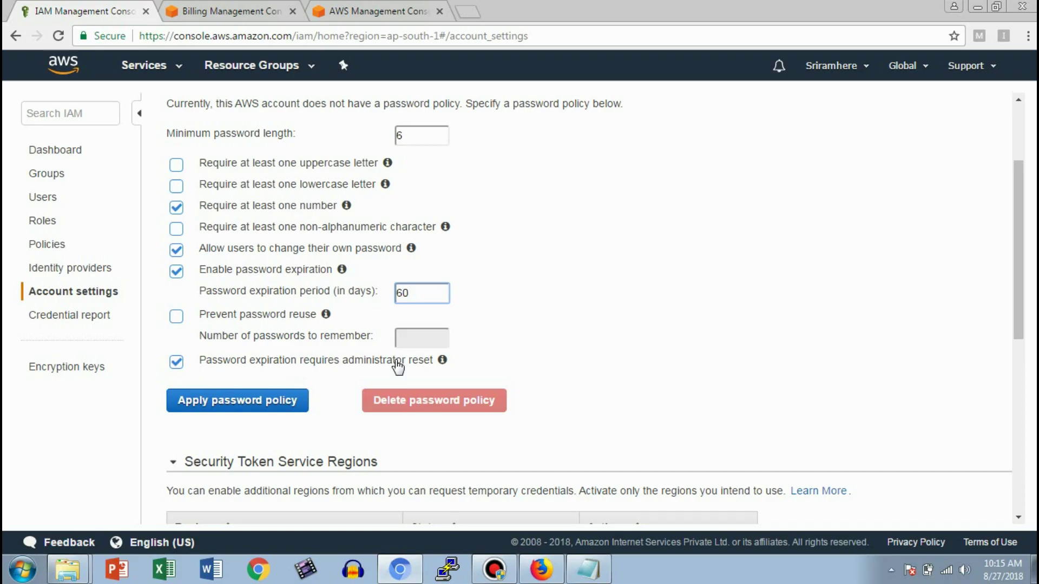
{"action": "left_click", "coordinate": [251, 403]}
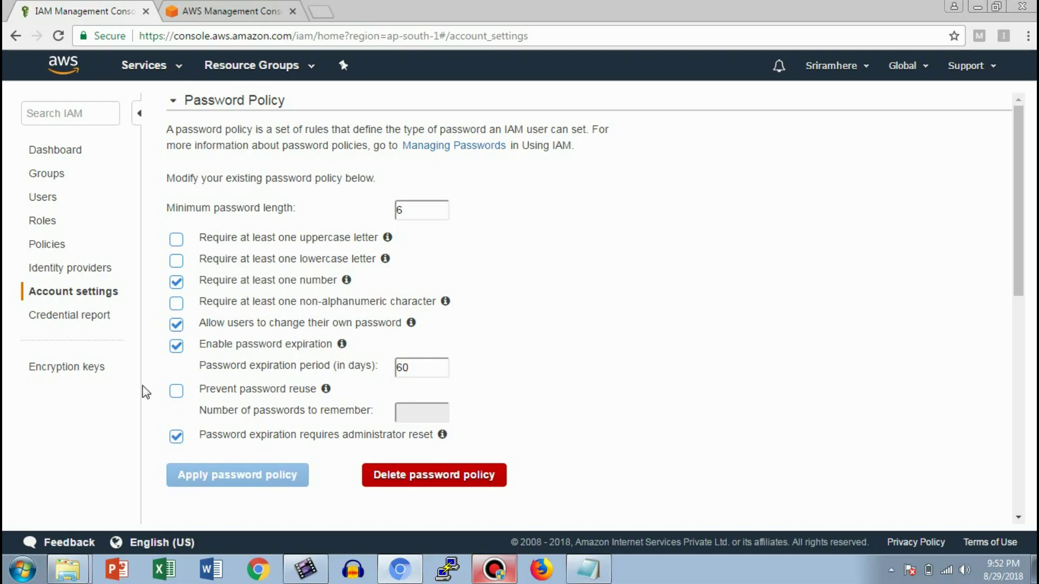
Start Manage MFA for the root account, then bring the iam notes to the front.
{"action": "left_click", "coordinate": [61, 152]}
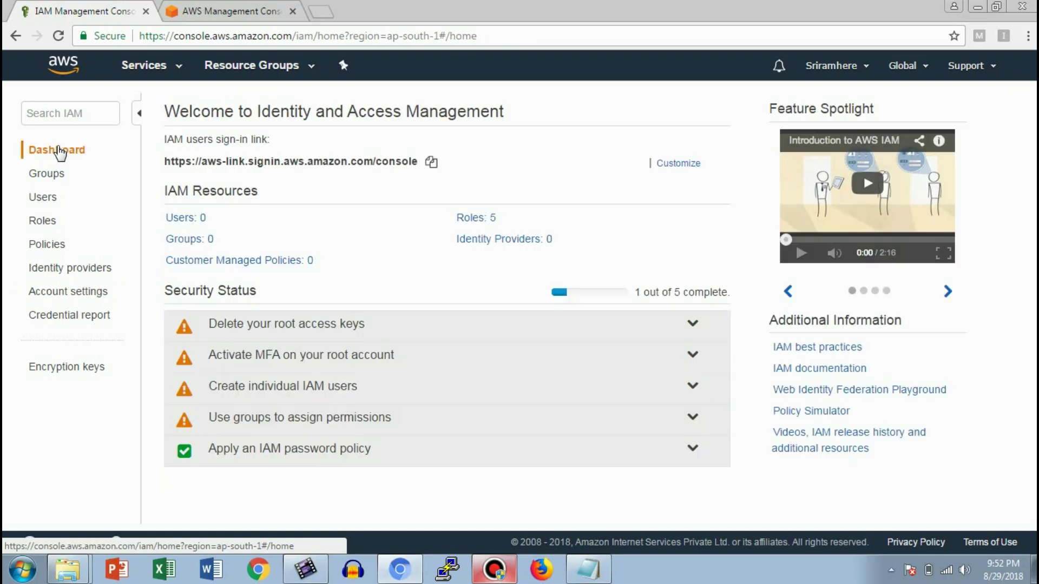
{"action": "left_click", "coordinate": [263, 368]}
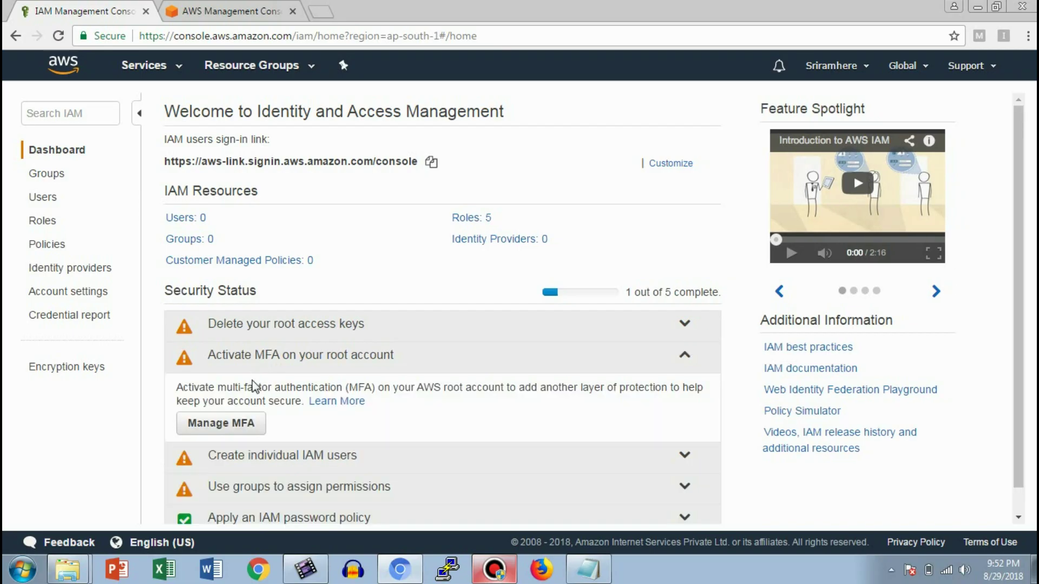
{"action": "left_click", "coordinate": [245, 425]}
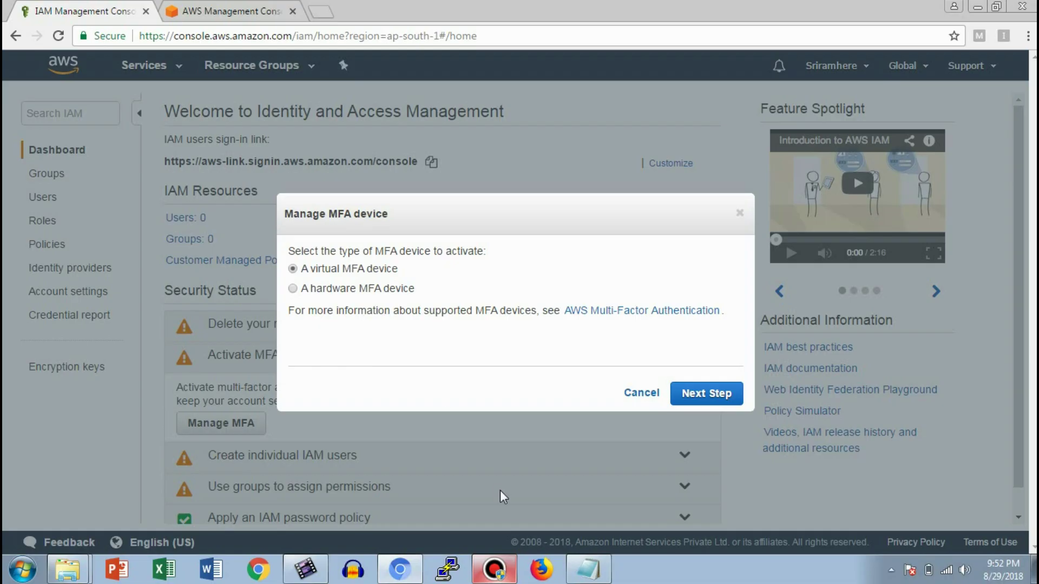
{"action": "left_click", "coordinate": [583, 575]}
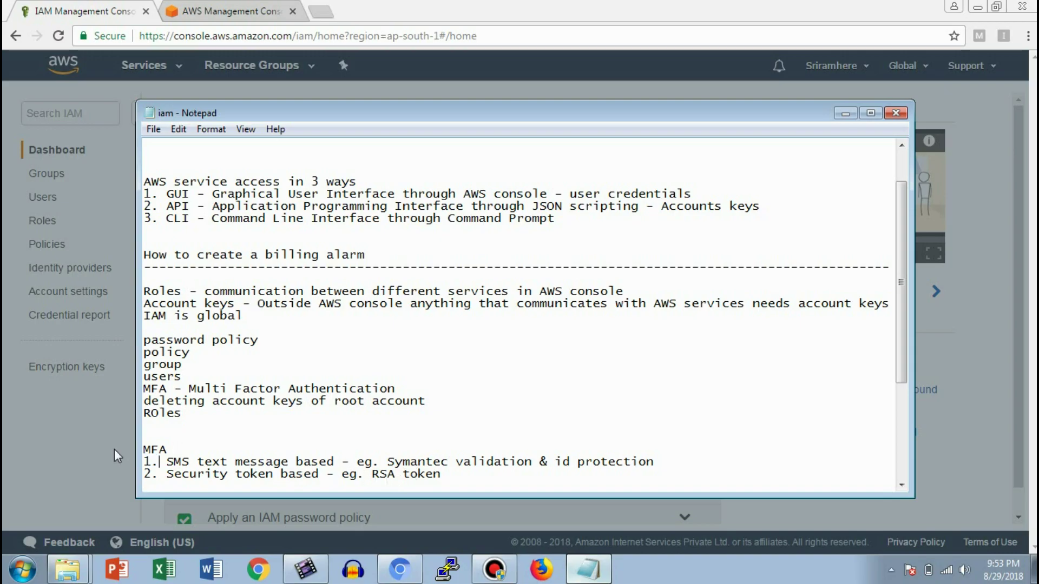
Switch back and forth between the iam notes and Chrome, finishing on the Manage MFA device dialog.
{"action": "key", "text": "alt+Tab"}
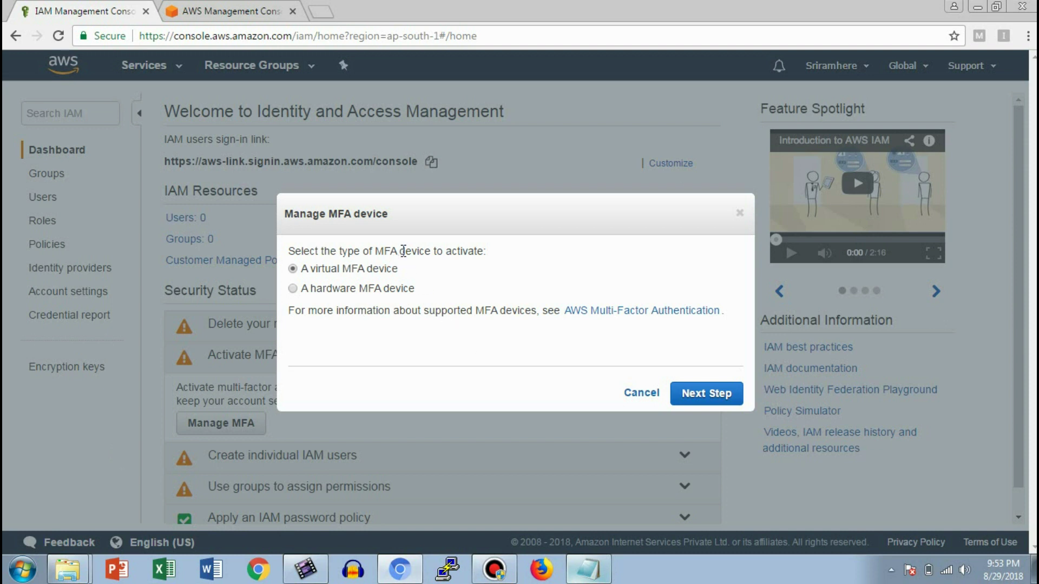
{"action": "key", "text": "alt+Tab"}
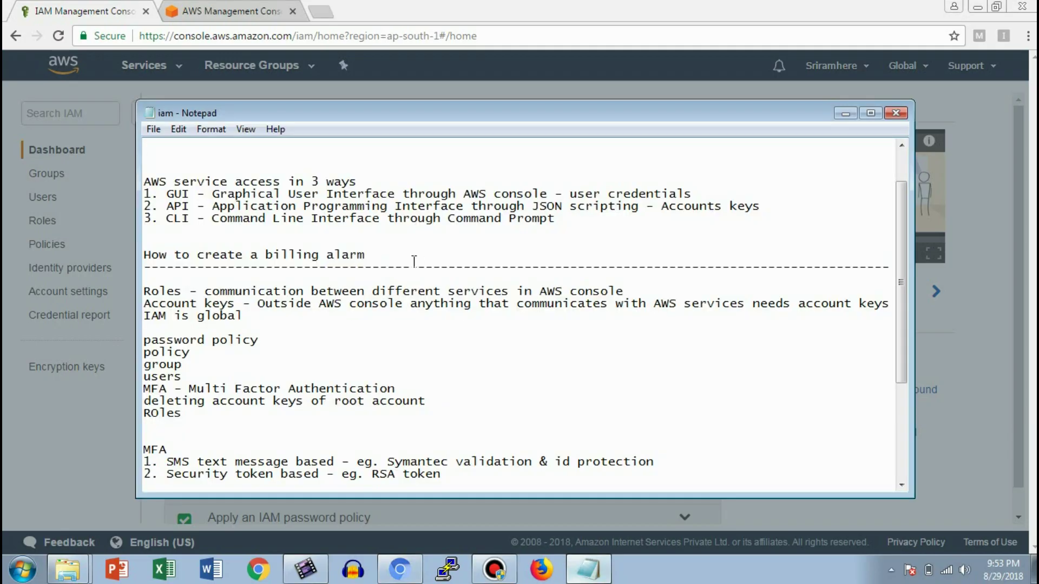
{"action": "key", "text": "alt+Tab"}
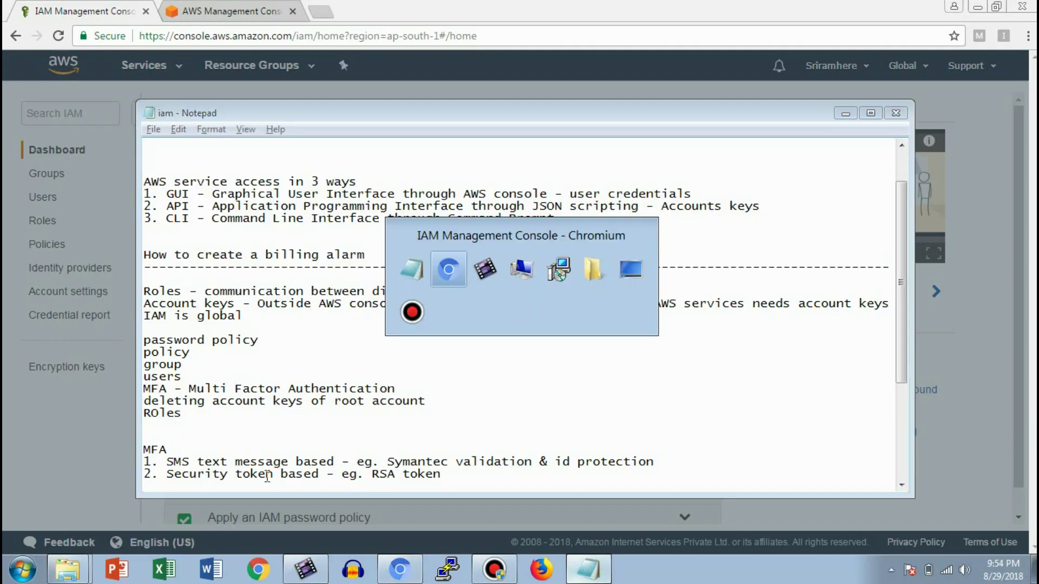
{"action": "key", "text": "alt+Tab"}
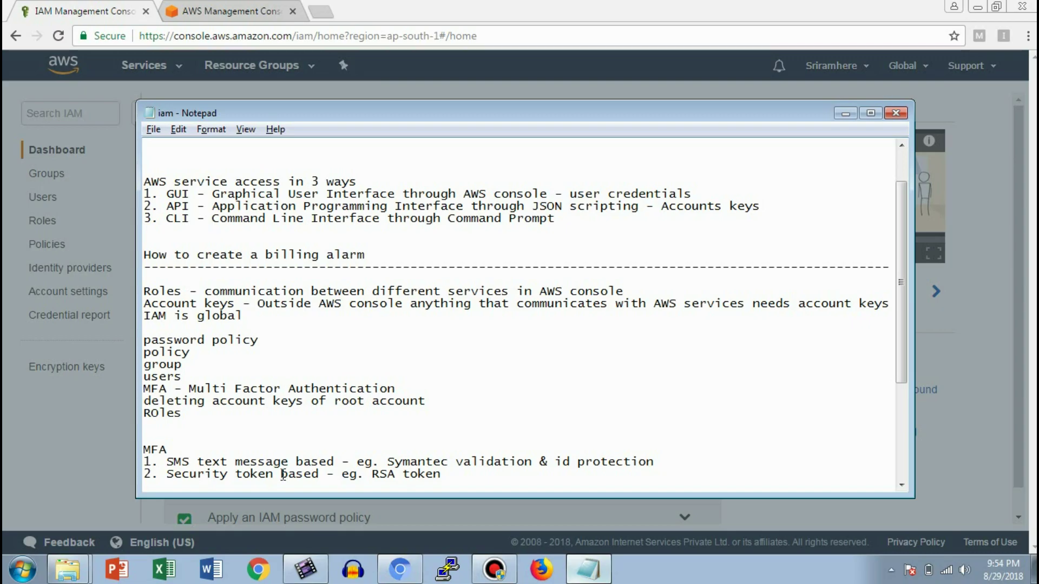
{"action": "key", "text": "alt+Tab"}
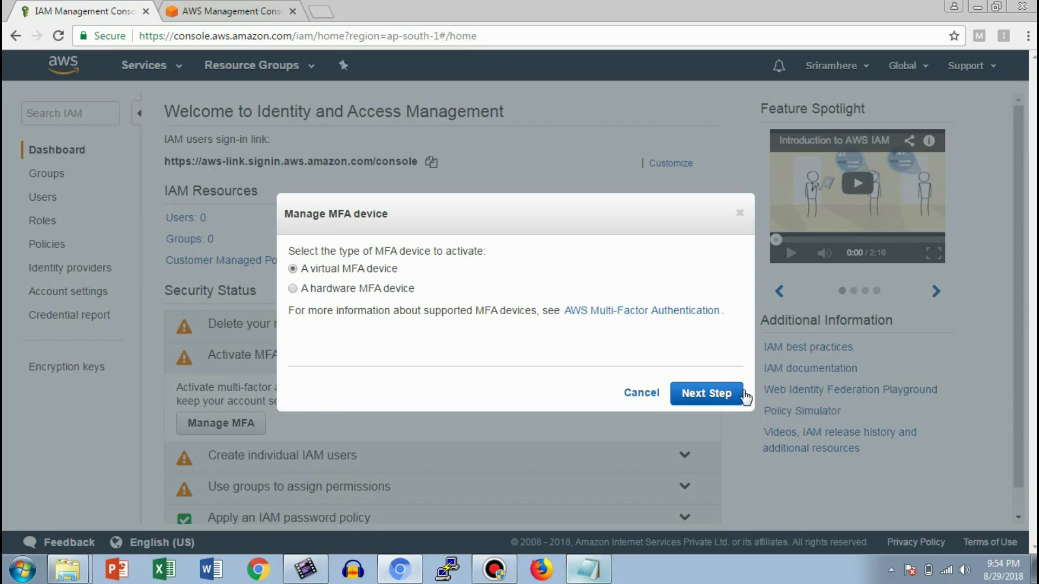
Choose a virtual MFA device, review the compatible apps list, and advance to the QR code step.
{"action": "left_click", "coordinate": [729, 396]}
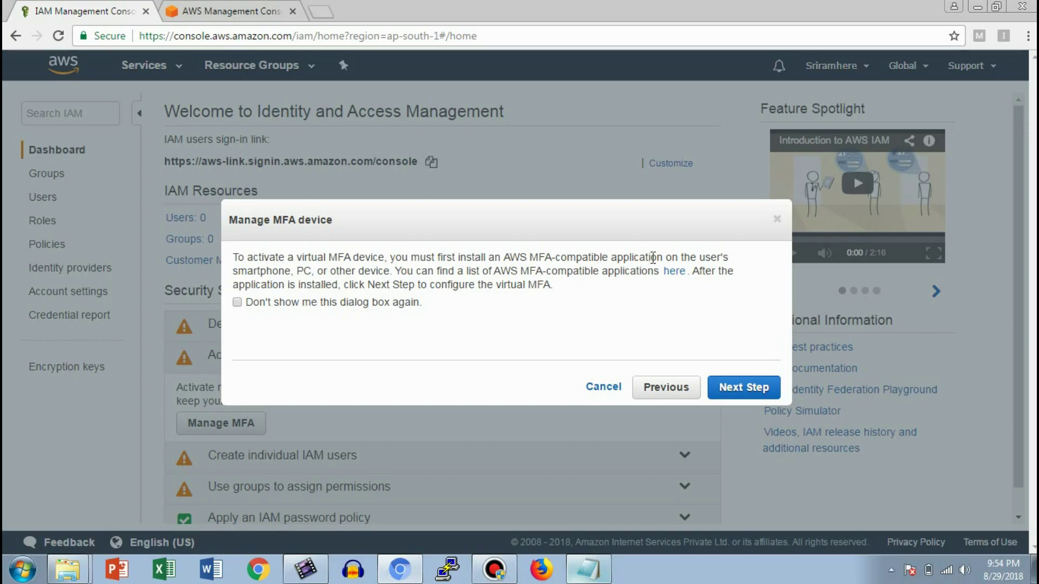
{"action": "left_click", "coordinate": [673, 272]}
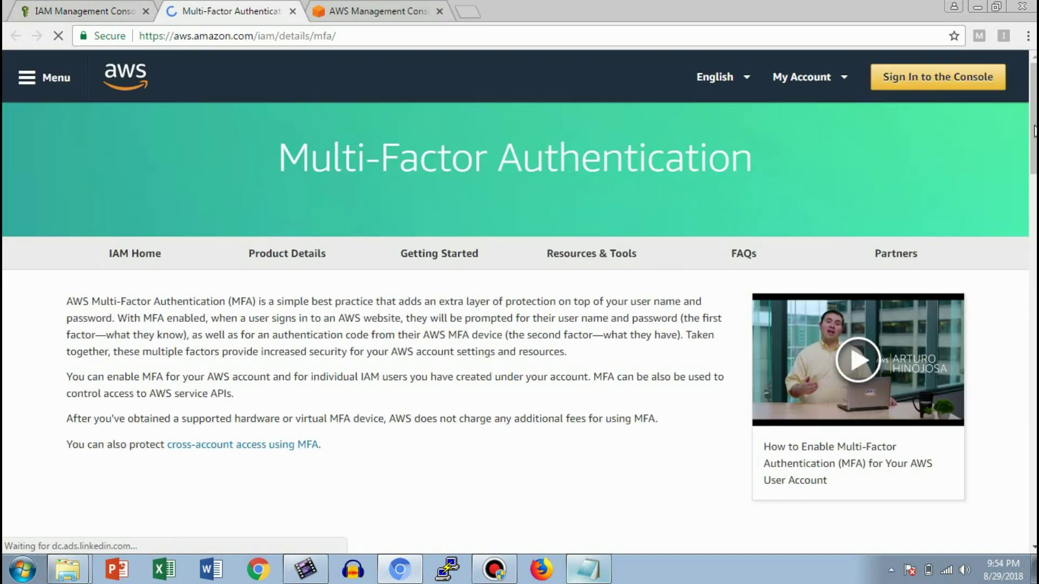
{"action": "left_click_drag", "start_coordinate": [1033, 160], "coordinate": [1033, 341]}
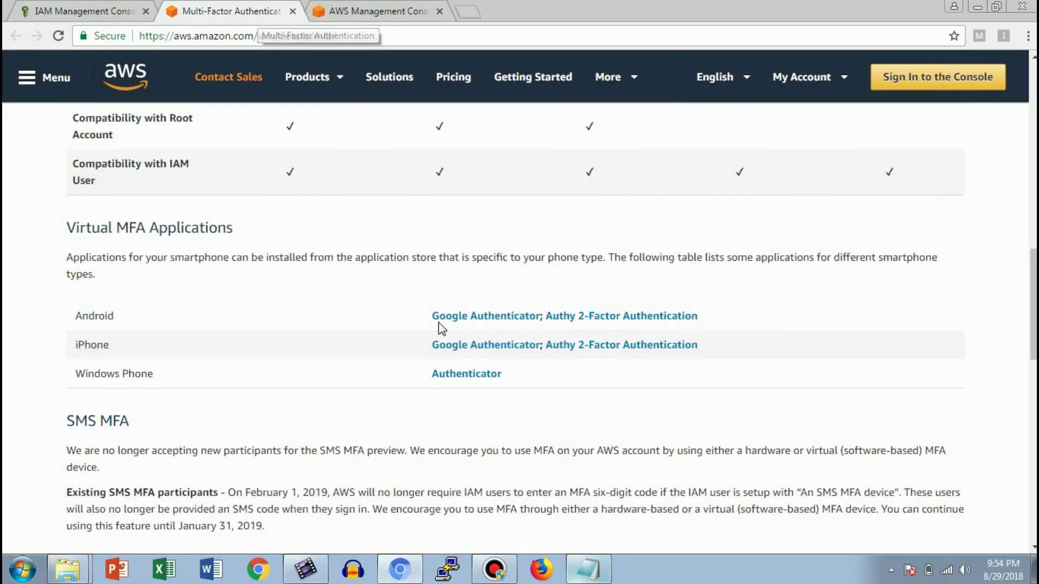
{"action": "left_click", "coordinate": [292, 11]}
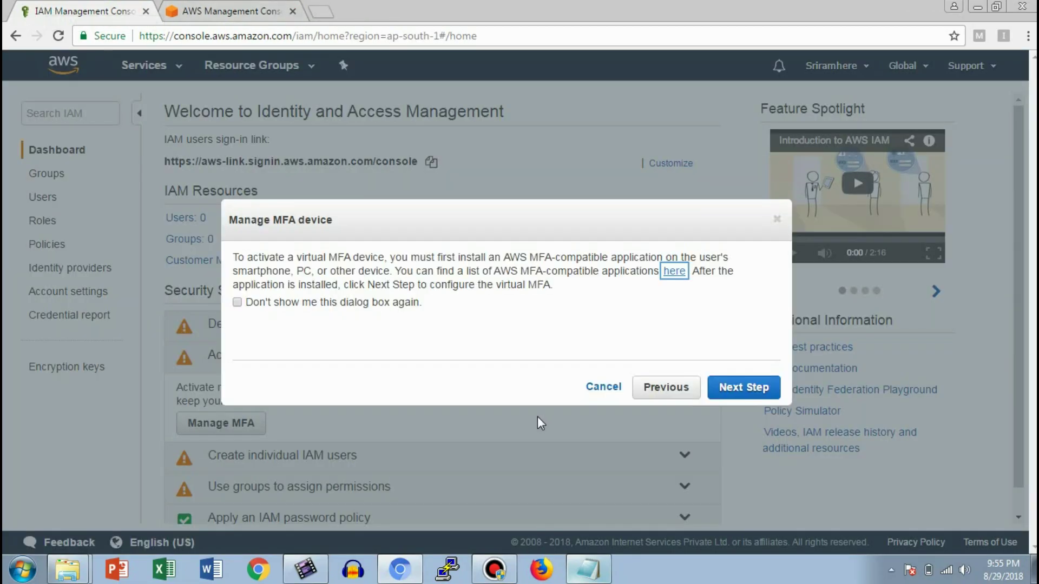
{"action": "left_click", "coordinate": [724, 389]}
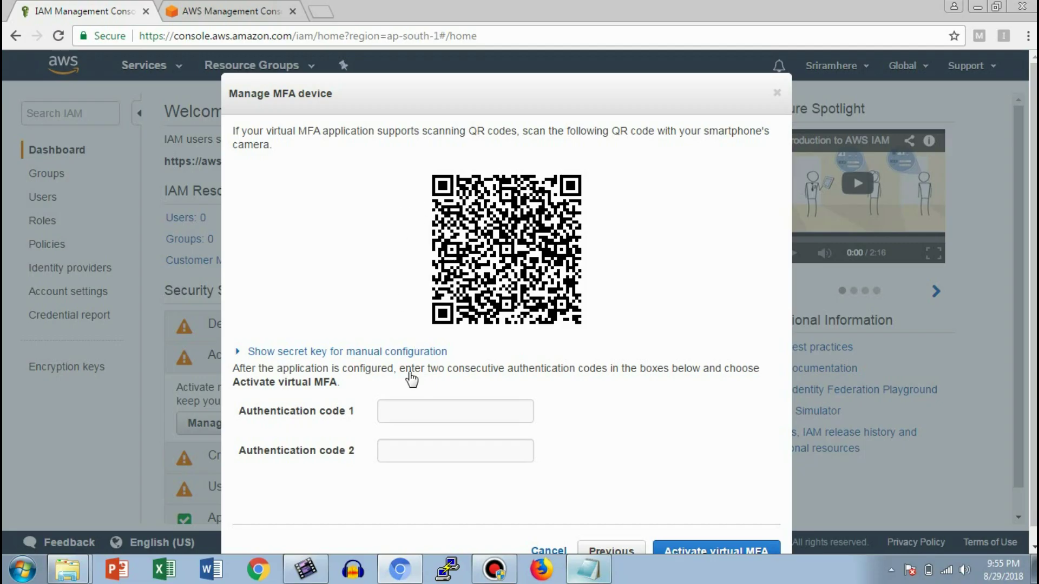
Enter two consecutive authenticator codes, activate the virtual MFA device, and dismiss the success confirmation.
{"action": "left_click", "coordinate": [418, 410]}
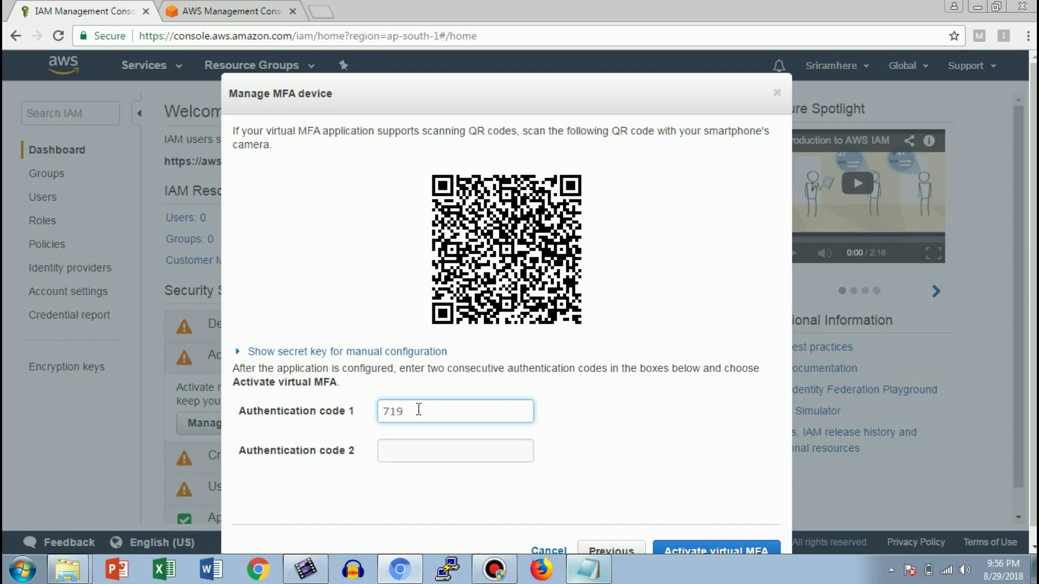
{"action": "left_click", "coordinate": [423, 447]}
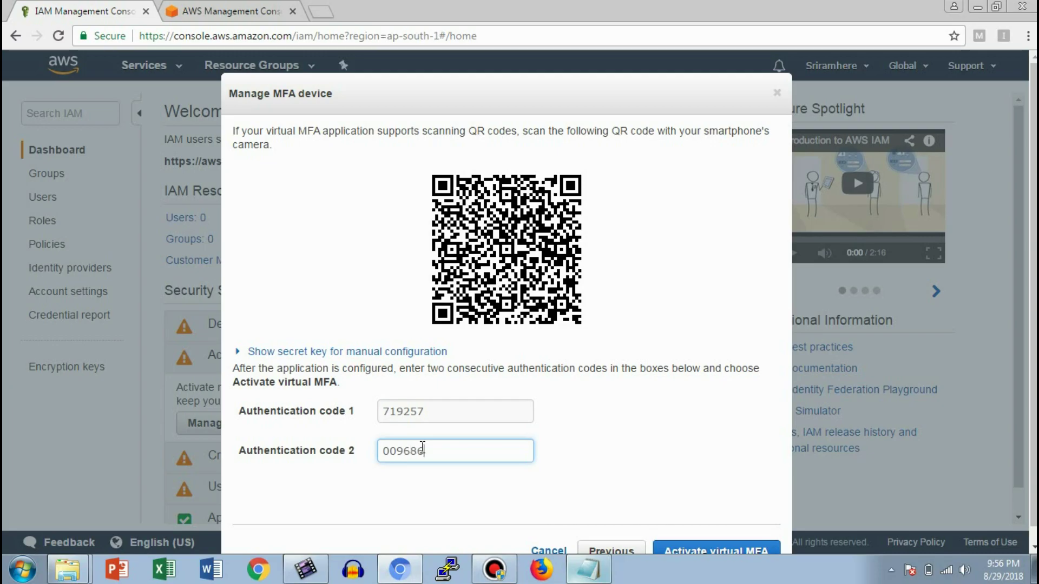
{"action": "left_click", "coordinate": [710, 552]}
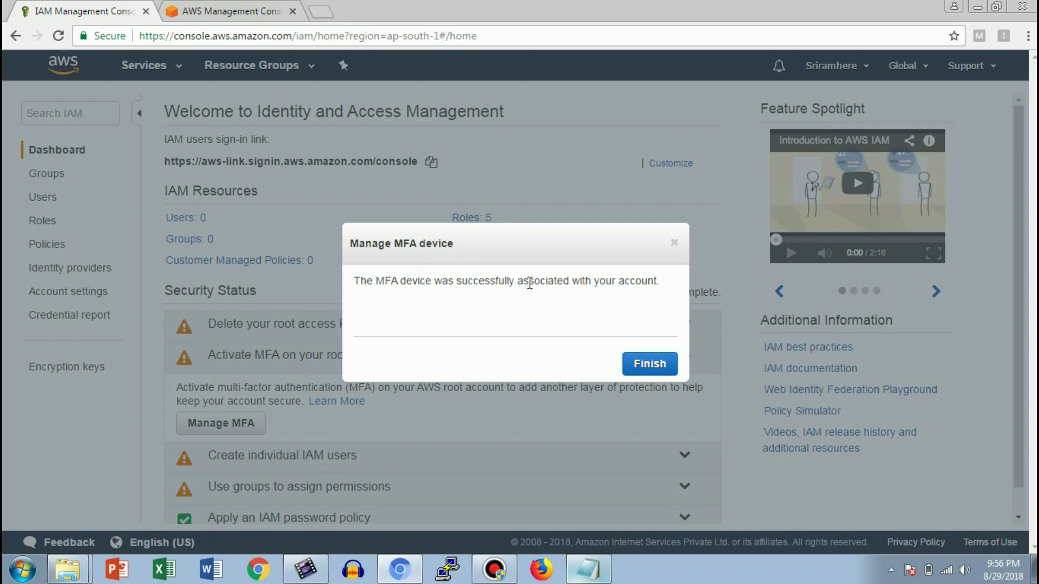
{"action": "left_click", "coordinate": [649, 364]}
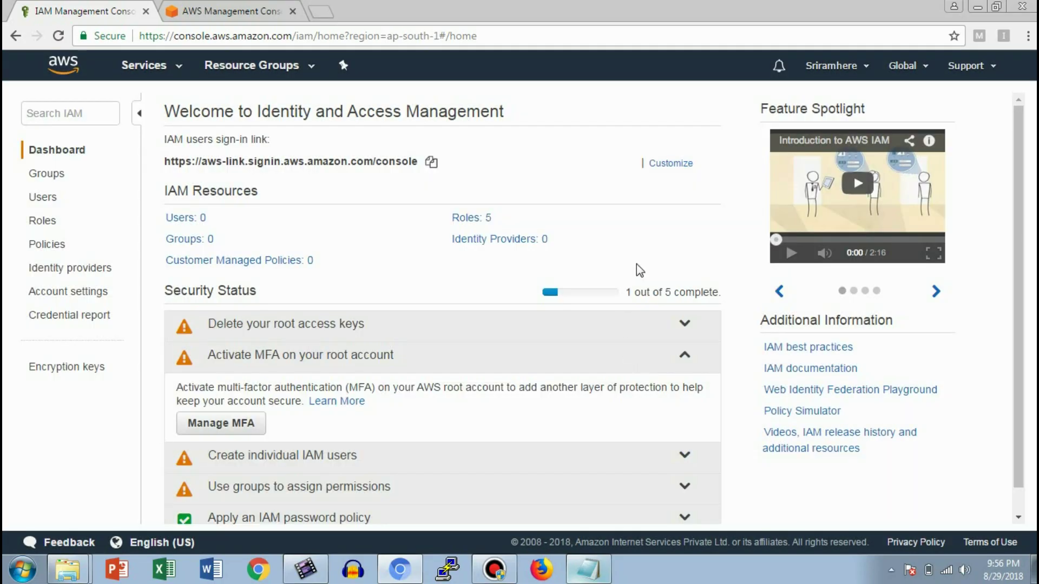
Sign out of the root account, close the second console tab, and reopen the console sign-in page.
{"action": "left_click", "coordinate": [845, 67]}
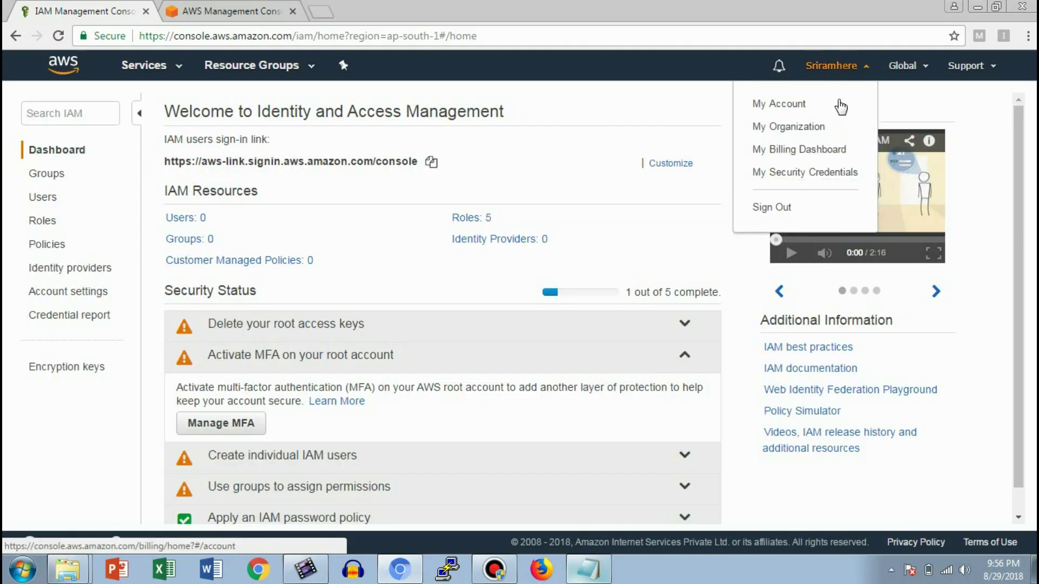
{"action": "left_click", "coordinate": [773, 208]}
{"action": "left_click", "coordinate": [206, 8]}
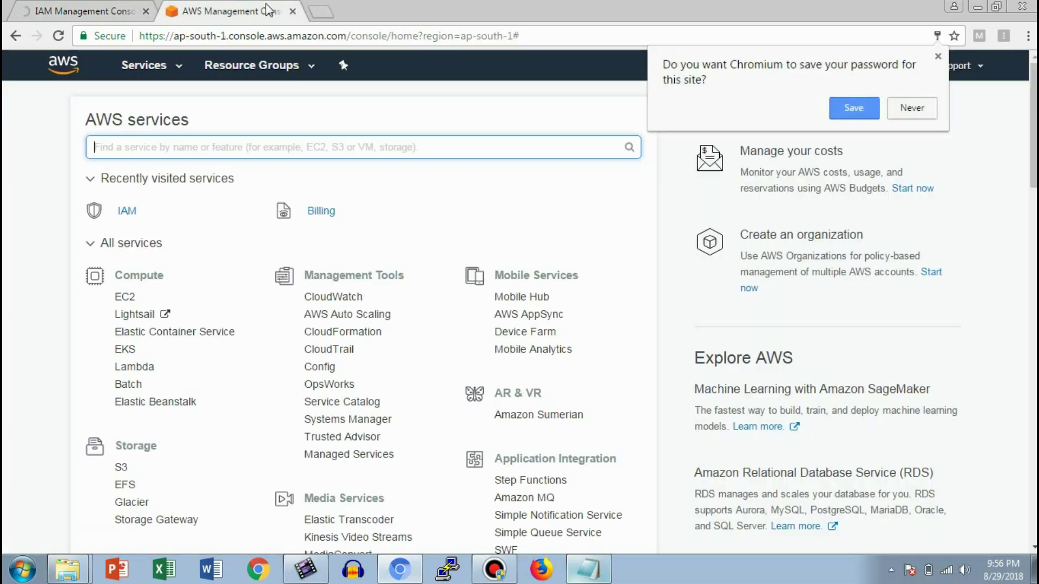
{"action": "left_click", "coordinate": [293, 12]}
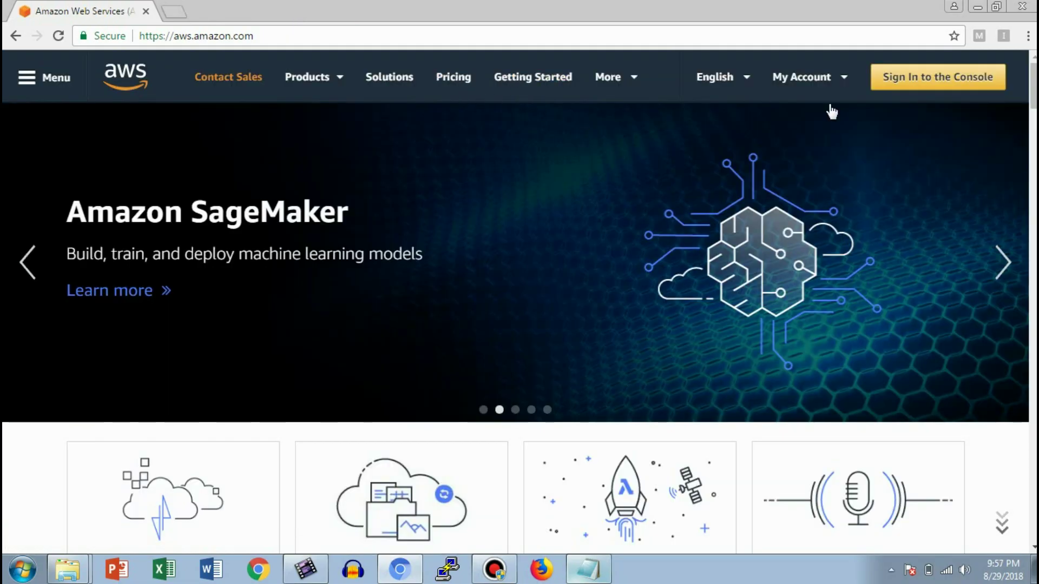
{"action": "left_click", "coordinate": [903, 85]}
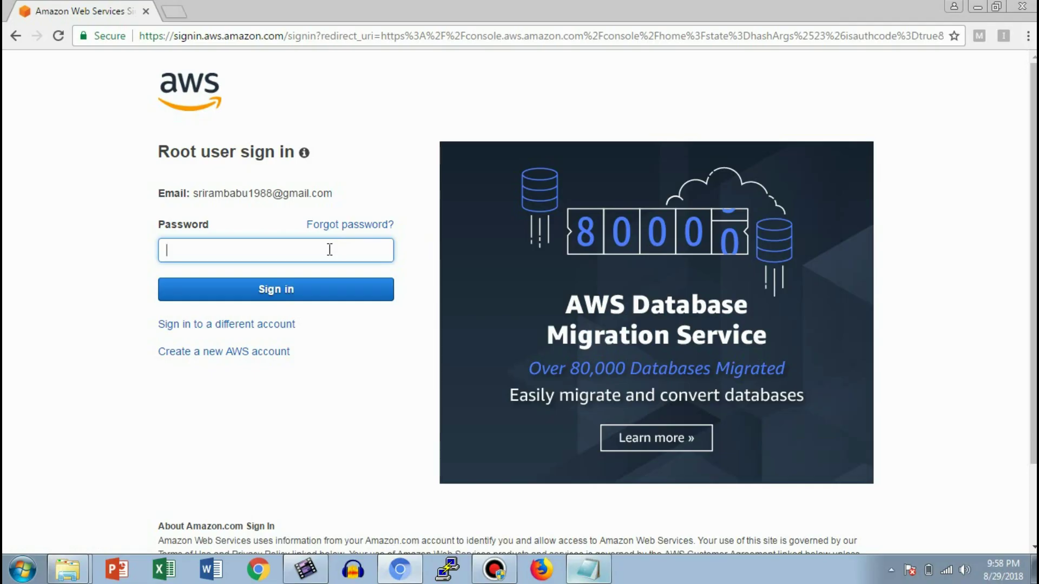
Sign in as root with the account password, then submit the current MFA code.
{"action": "type", "text": "•••••••••••••"}
{"action": "left_click", "coordinate": [300, 287]}
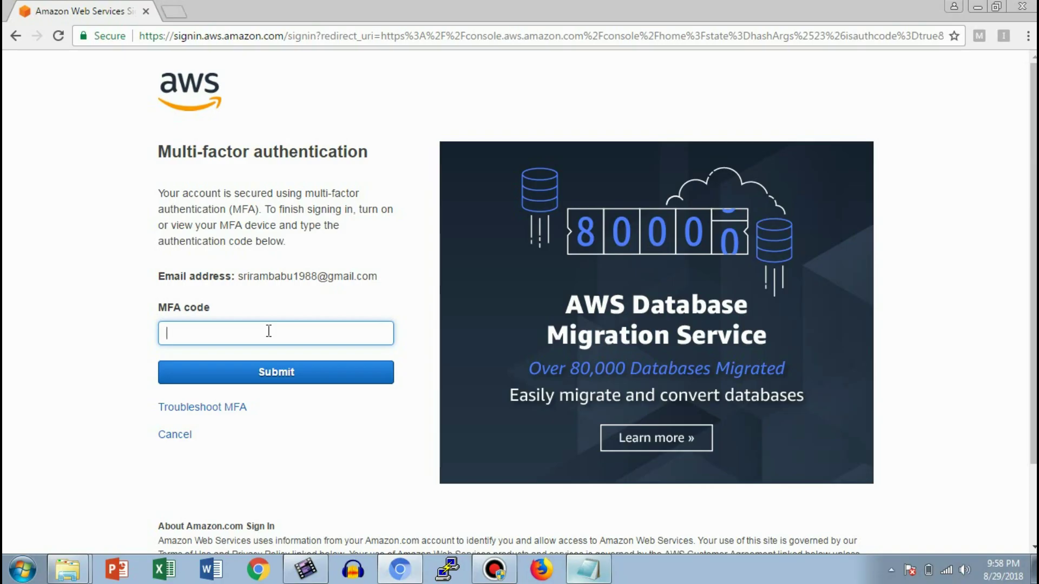
{"action": "left_click", "coordinate": [271, 373]}
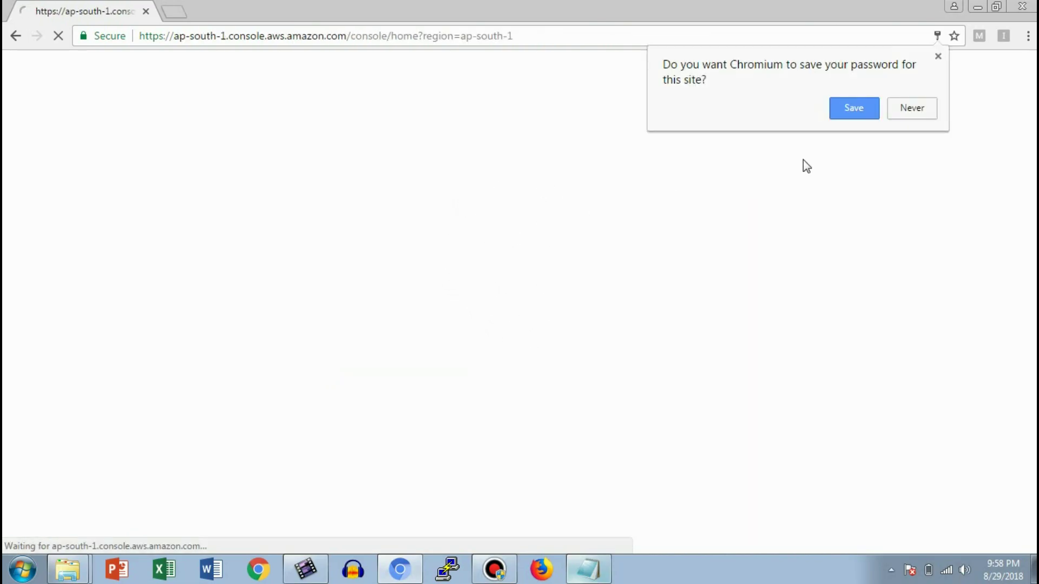
Decline Chrome's offer to save the password and bring the iam notes back in front.
{"action": "left_click", "coordinate": [912, 111]}
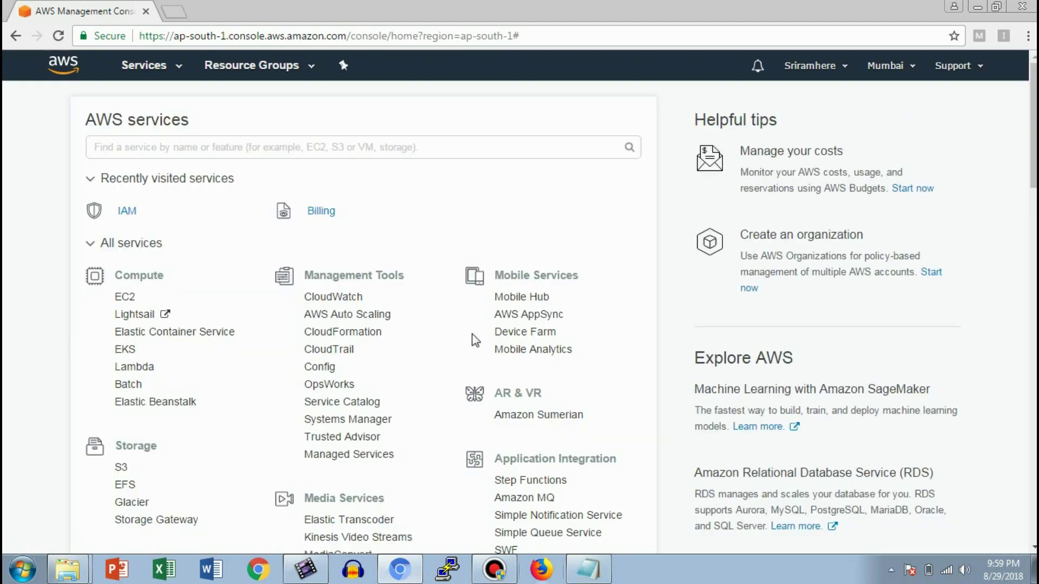
{"action": "left_click", "coordinate": [588, 574]}
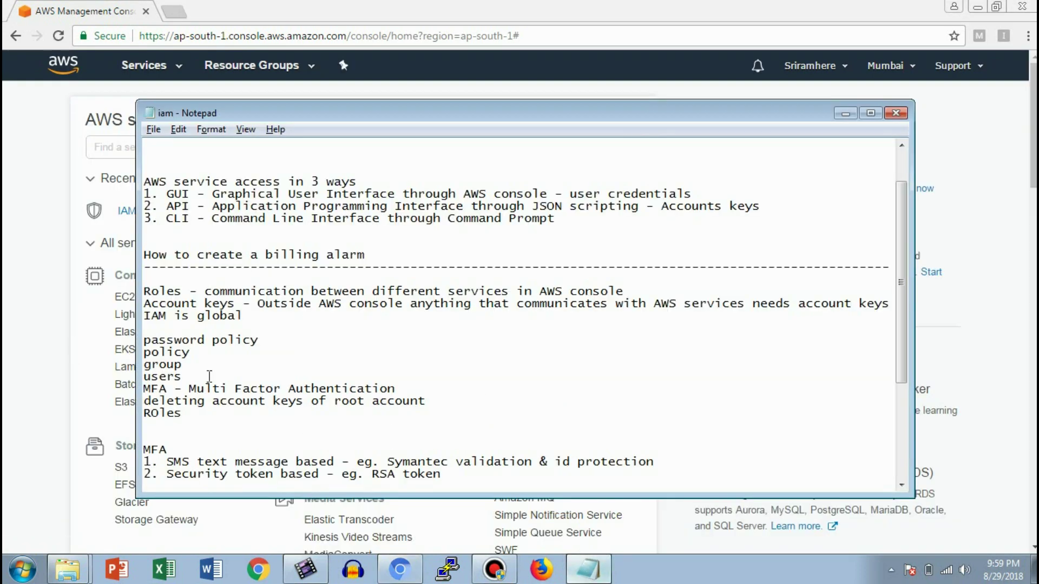